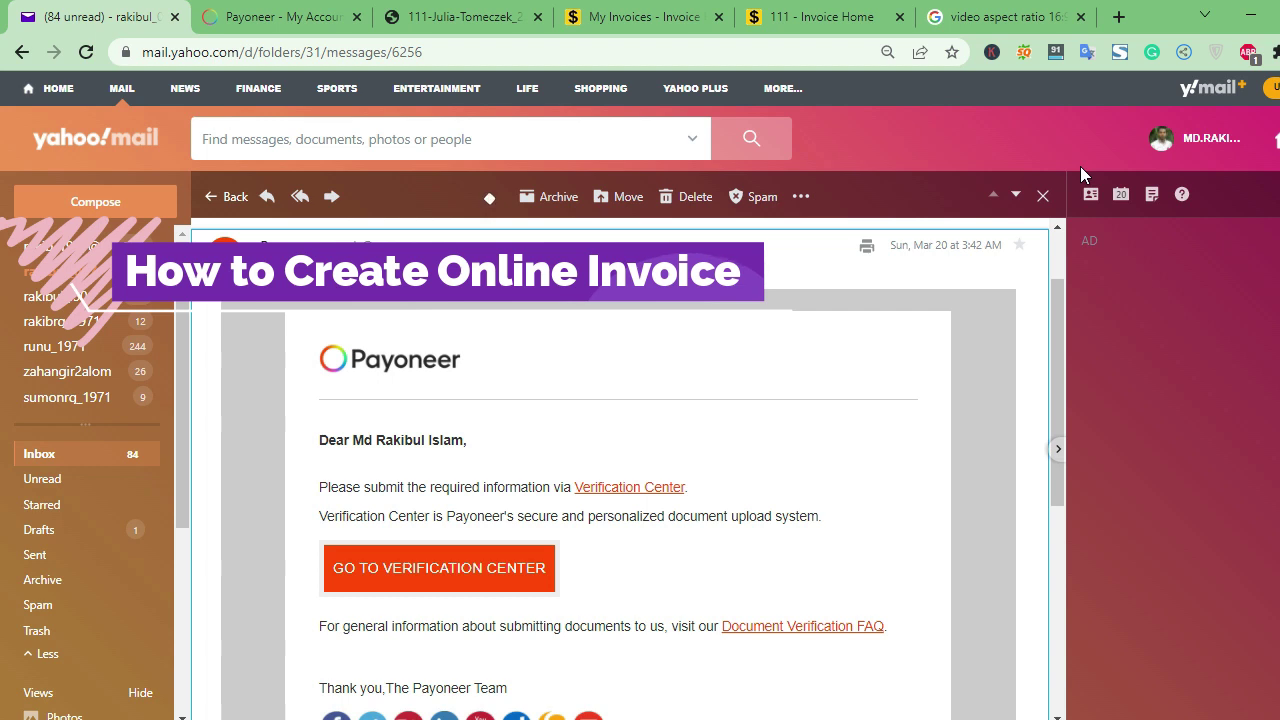
Read the Payoneer verification email and open Payoneer's Verification Center to review the required submissions.
scroll(819, 402, "down", 2)
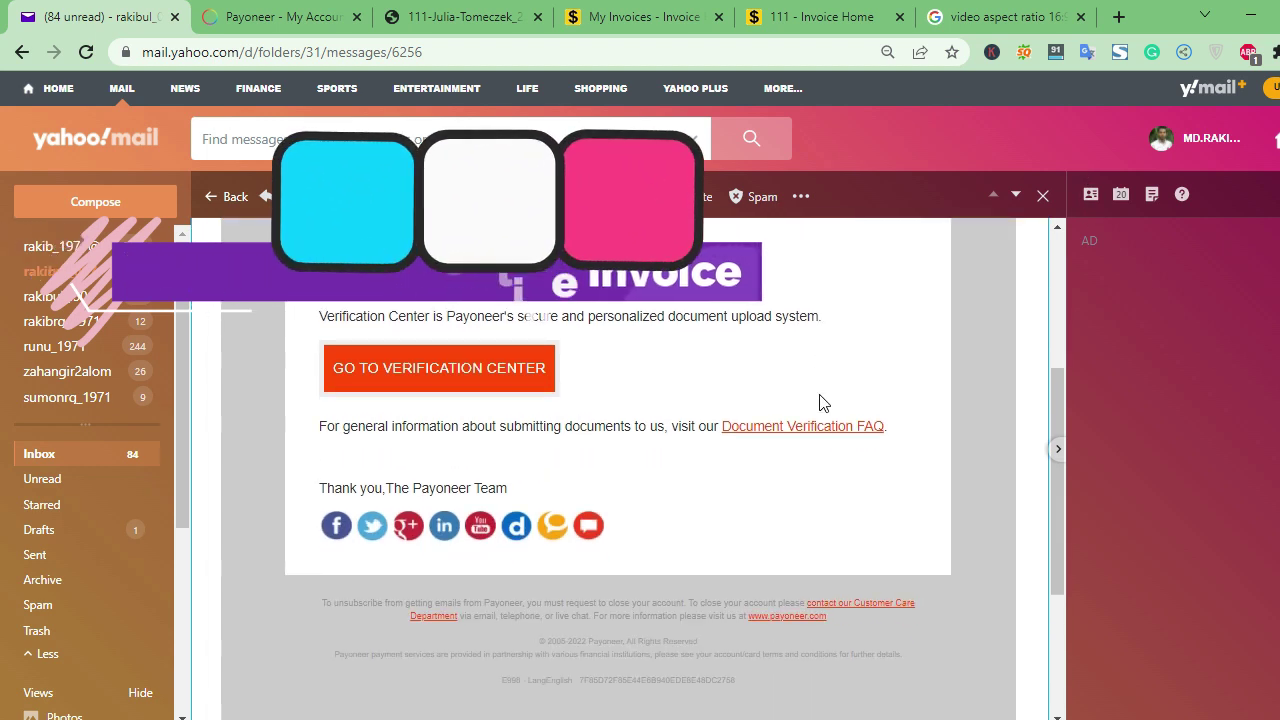
left_click(300, 14)
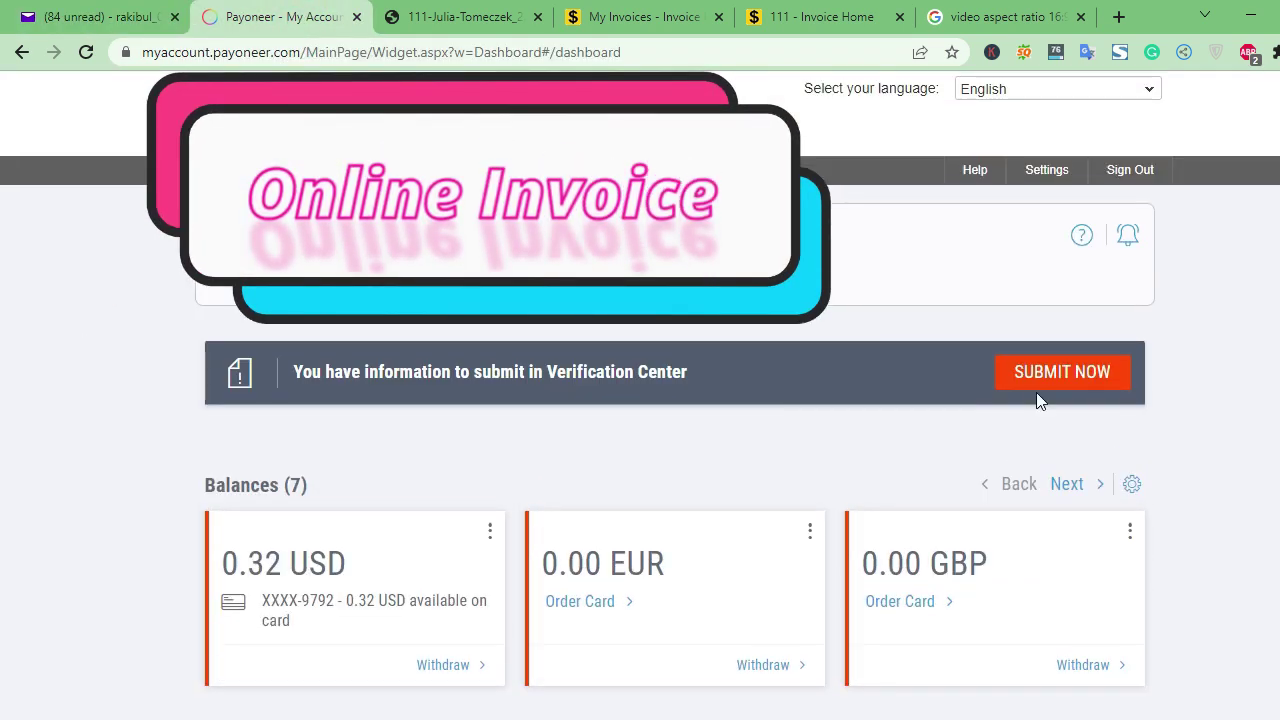
left_click(1038, 385)
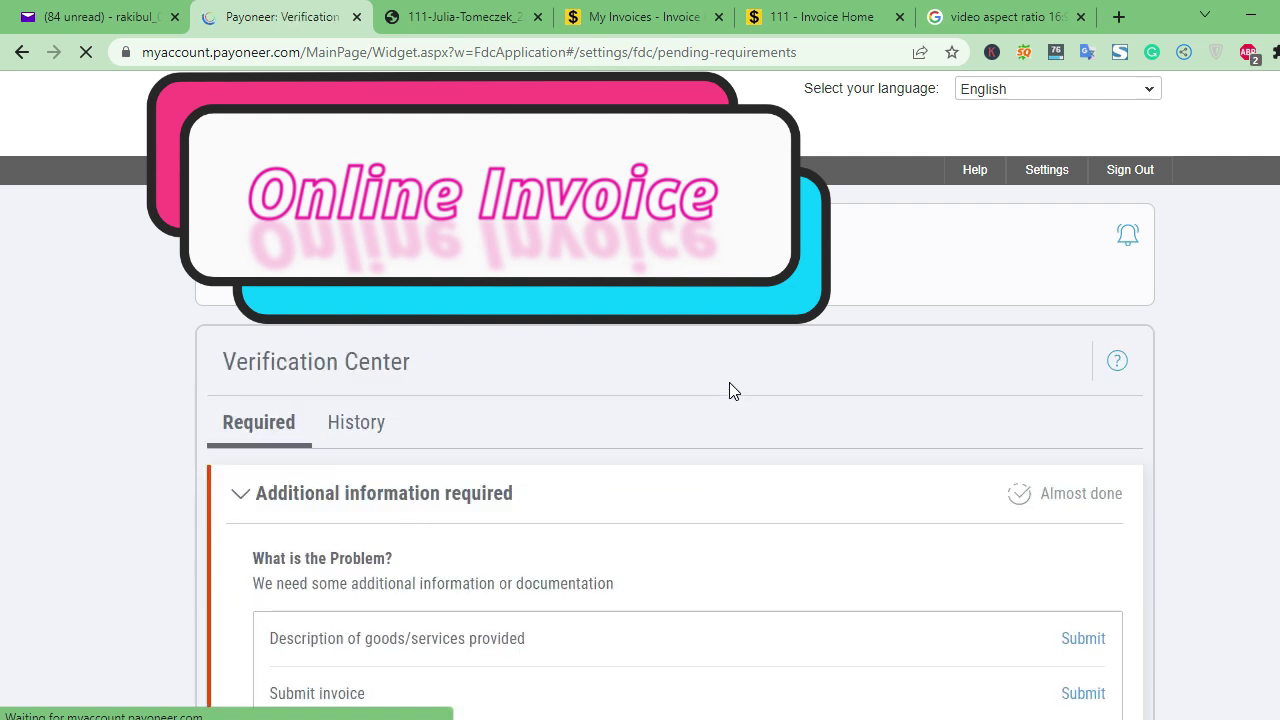
scroll(730, 390, "down", 2)
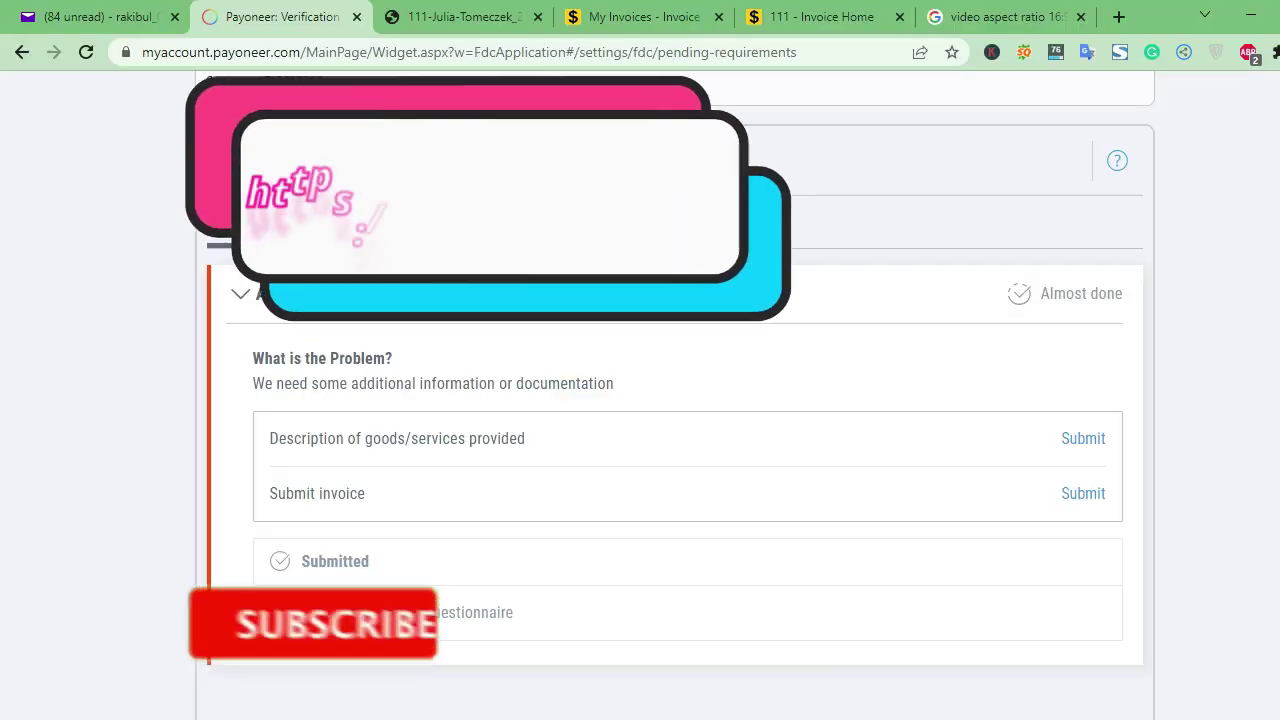
Switch to Invoice Home, look through the invoice list and open invoice 111.
left_click(637, 22)
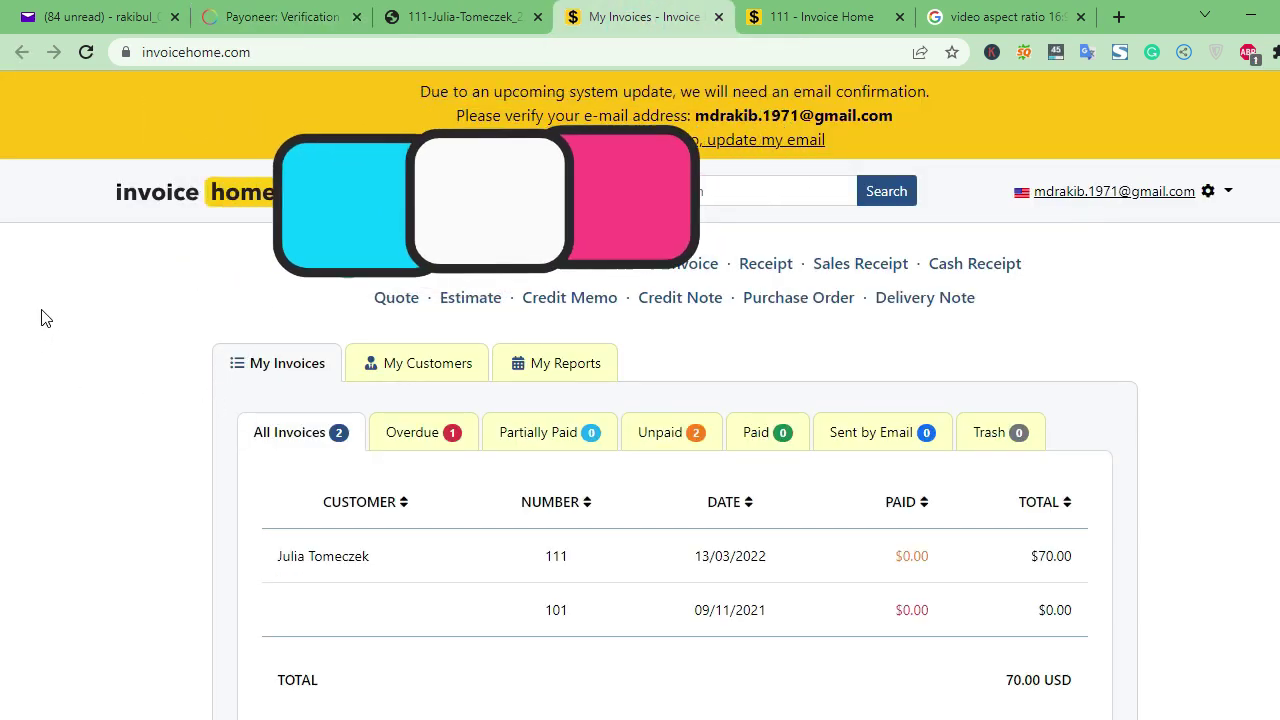
scroll(51, 326, "down", 5)
scroll(52, 338, "up", 5)
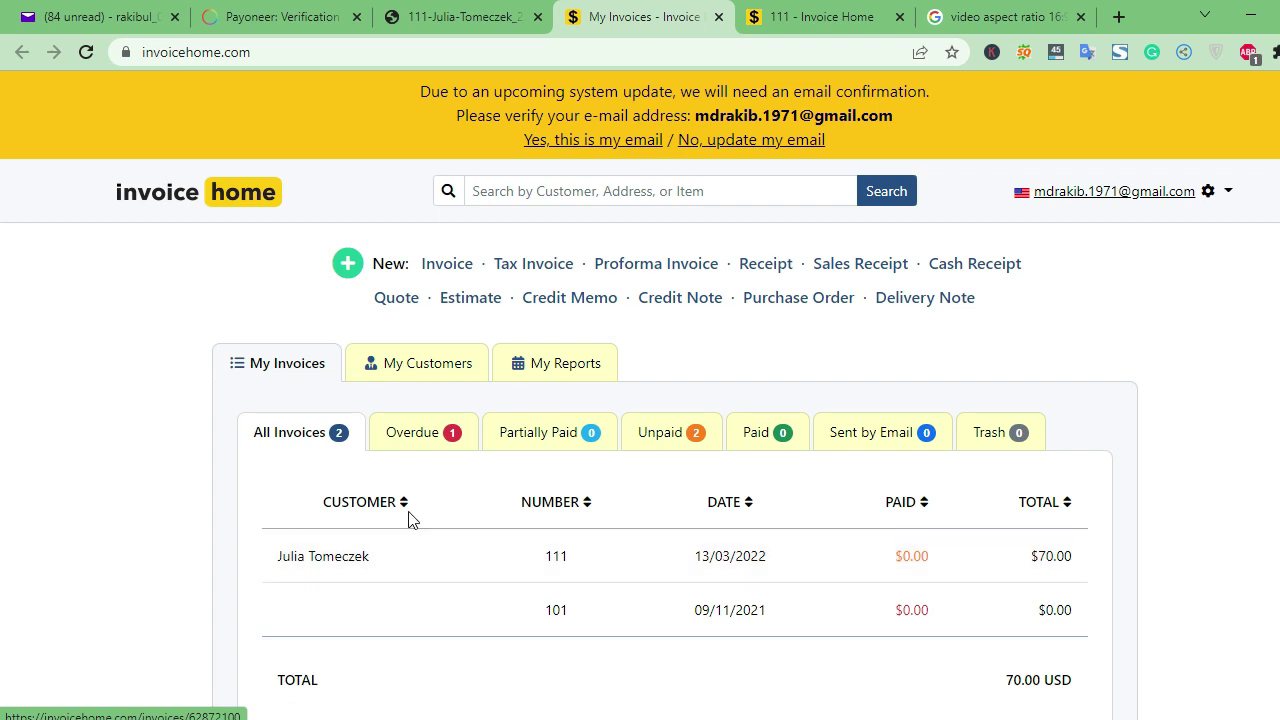
left_click(377, 561)
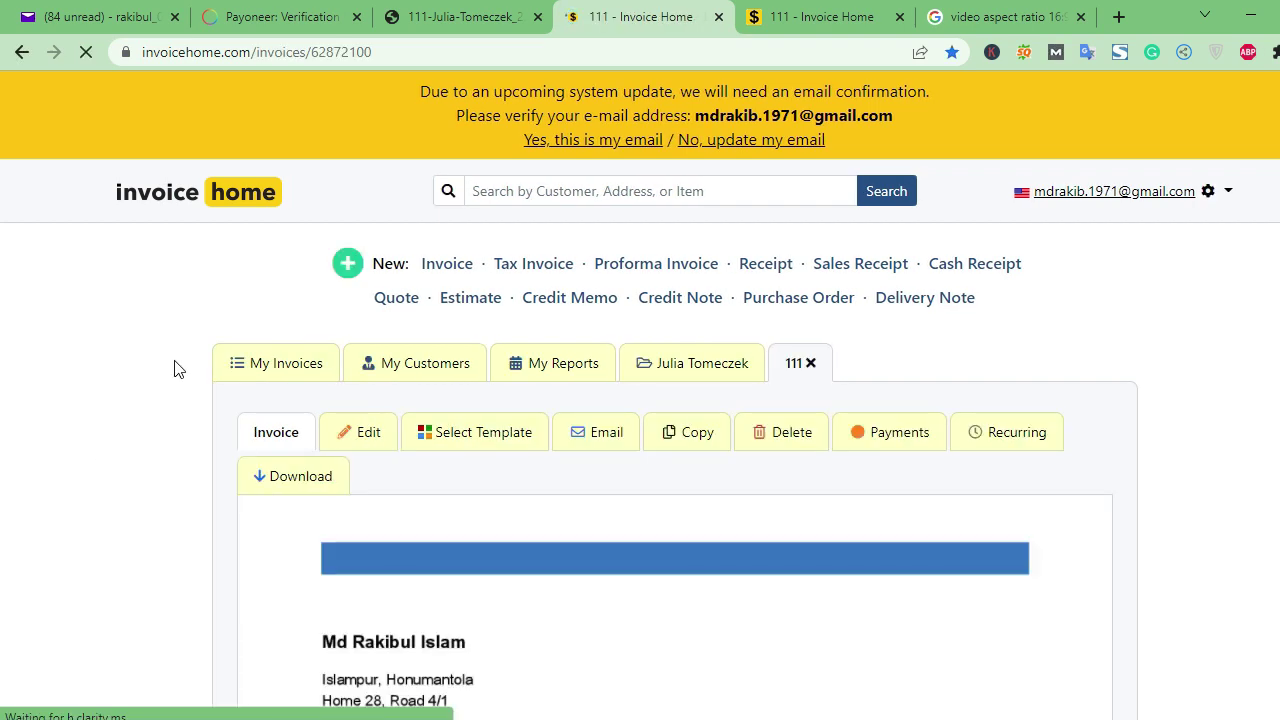
Examine the preview of invoice 111, including its billing details, date, line items, signature and terms.
scroll(177, 360, "down", 1)
scroll(177, 360, "down", 3)
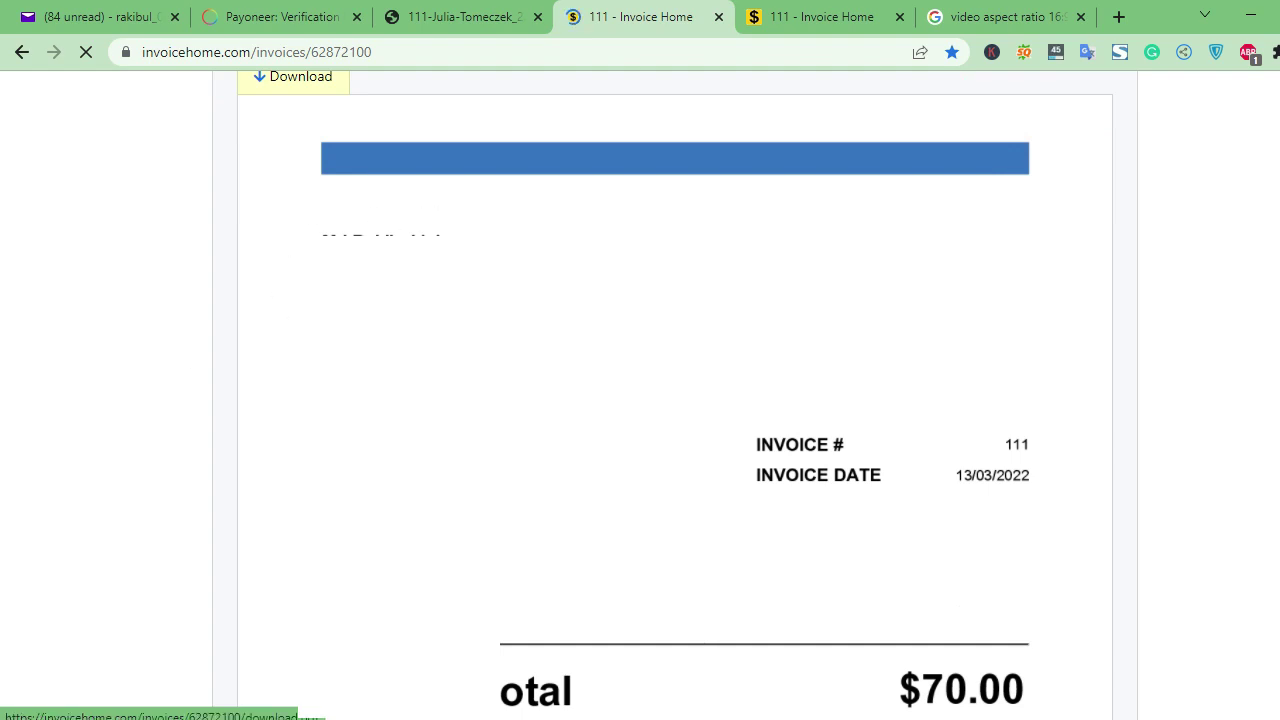
scroll(676, 389, "down", 3)
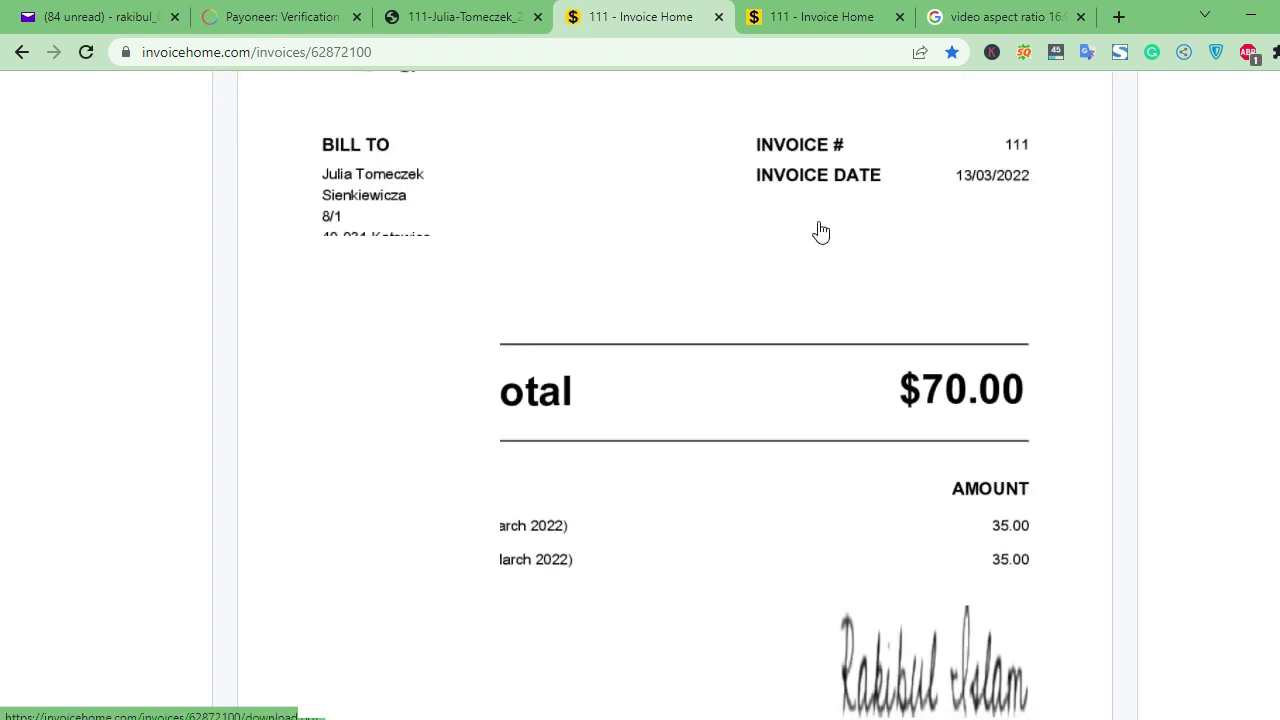
scroll(826, 229, "up", 1)
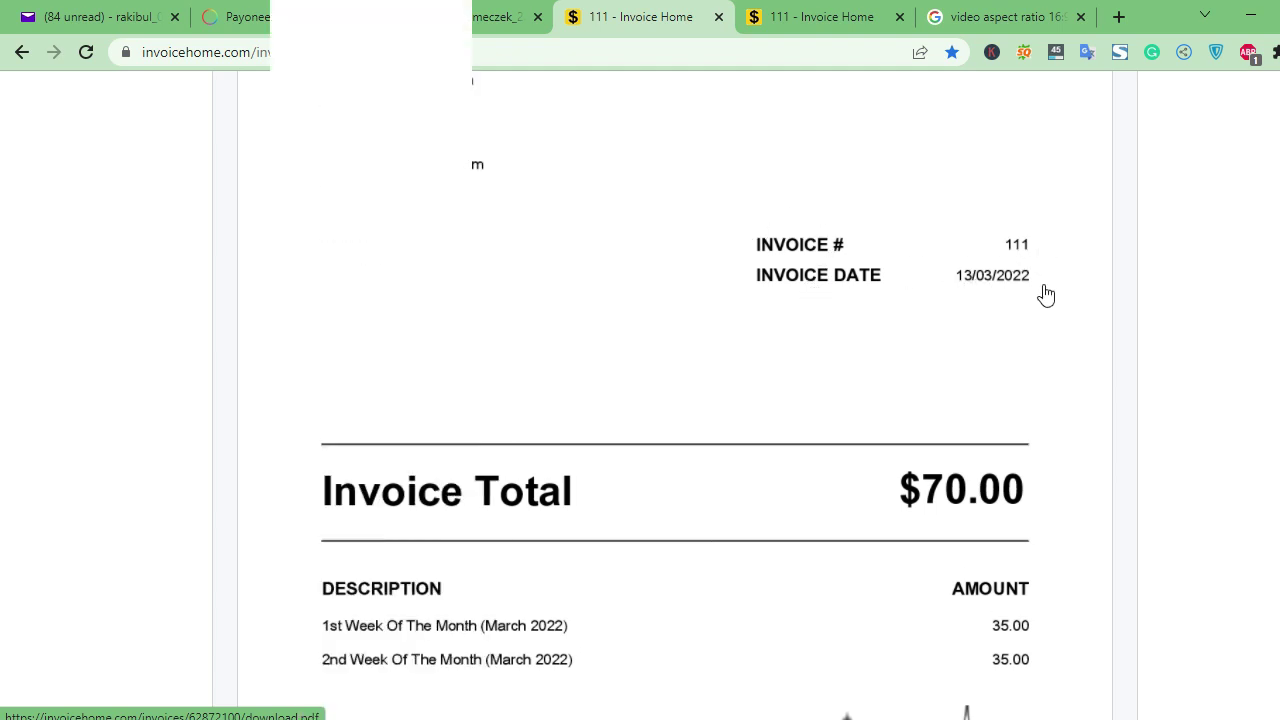
scroll(1040, 294, "down", 2)
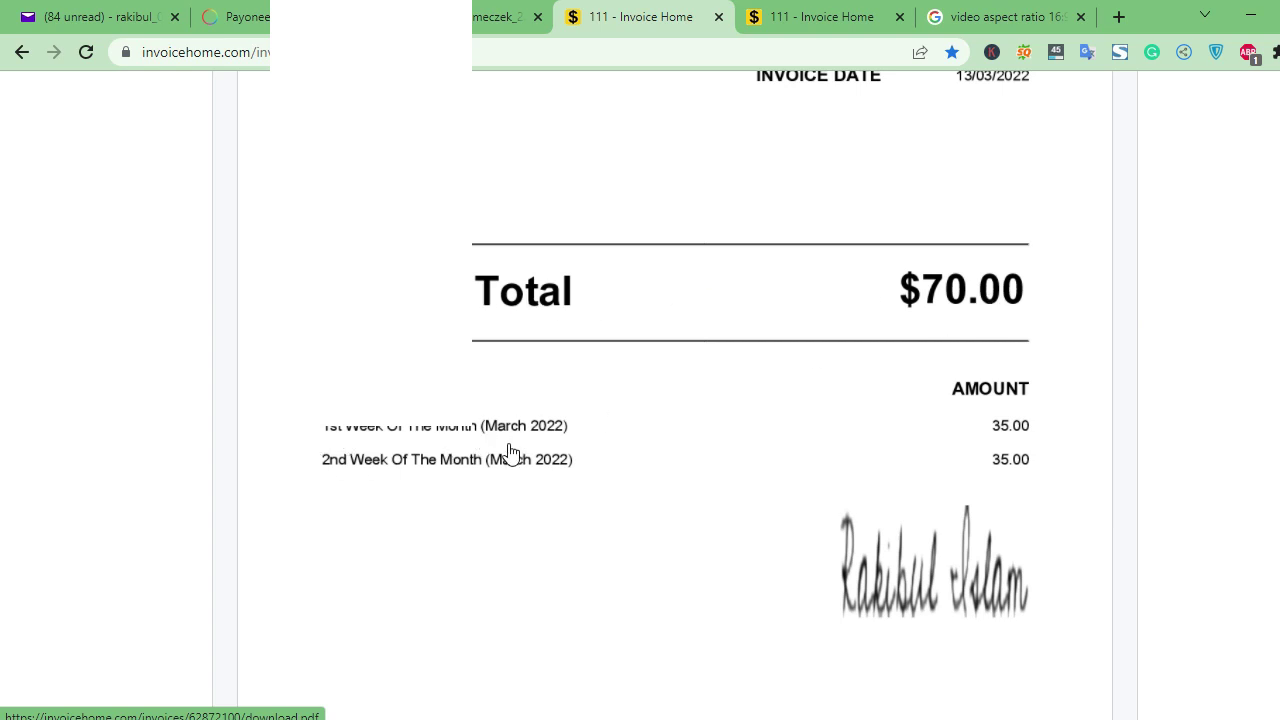
scroll(578, 420, "down", 3)
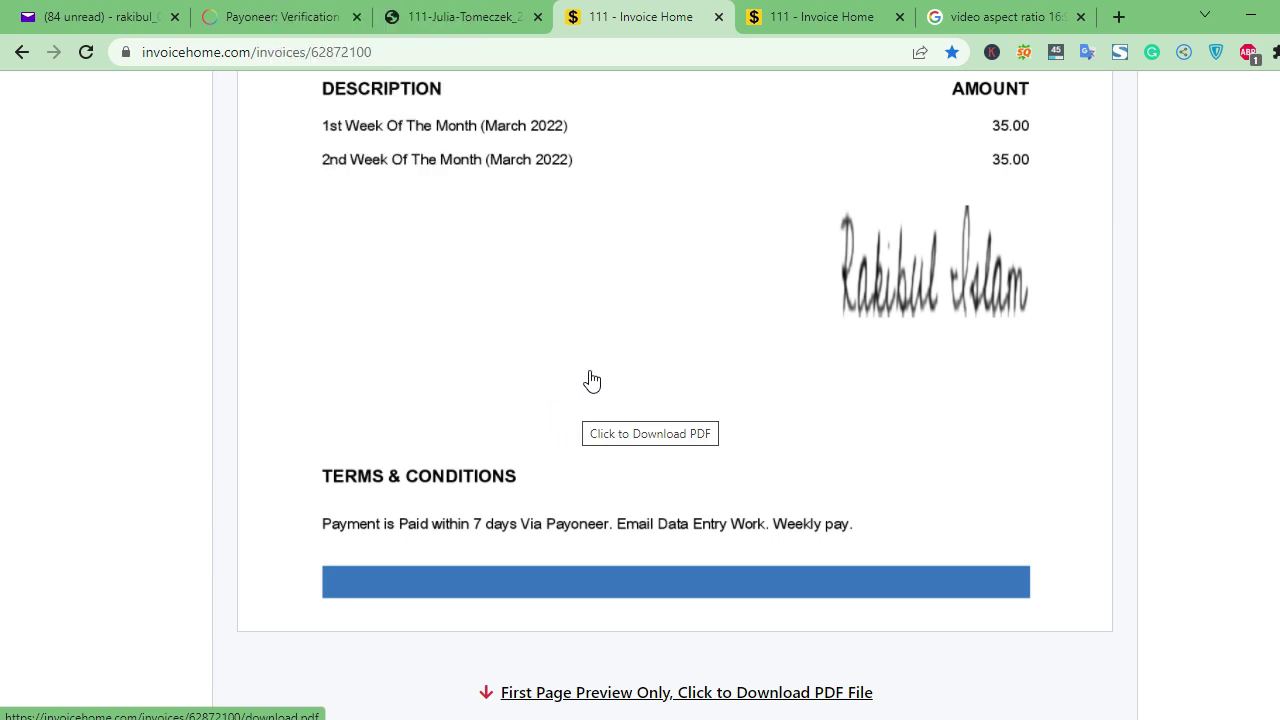
scroll(620, 375, "up", 5)
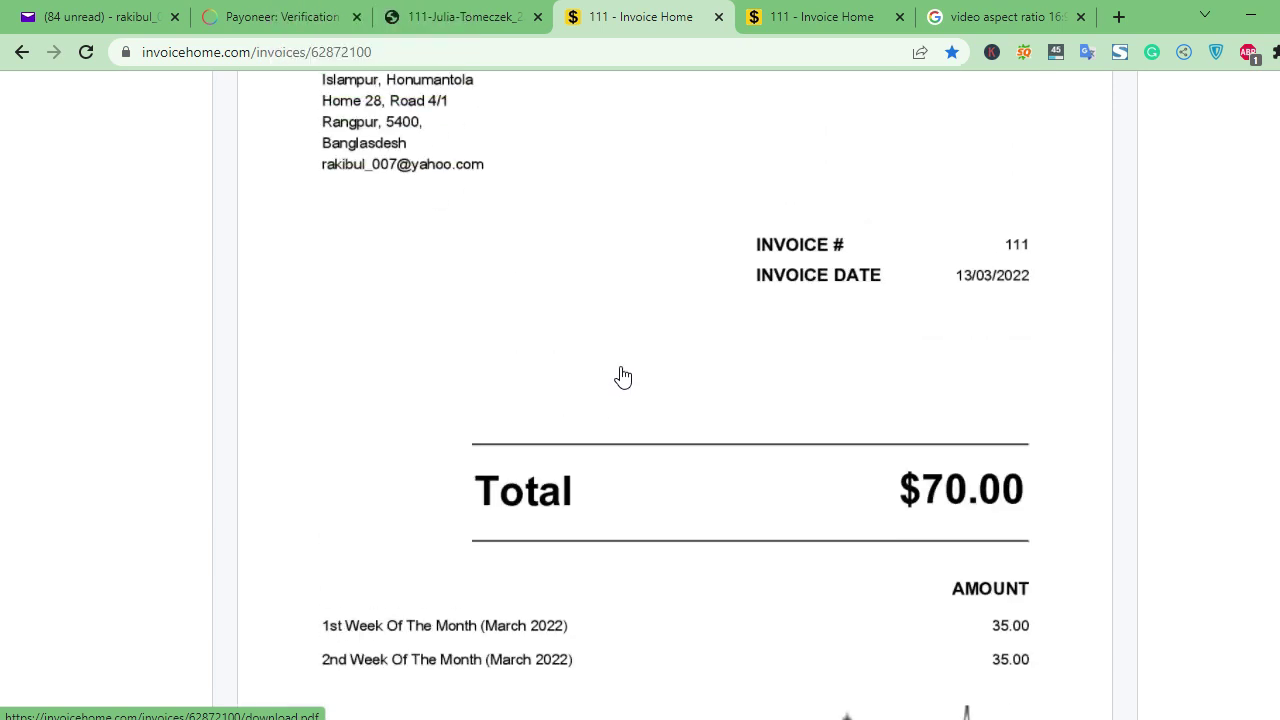
scroll(622, 376, "up", 6)
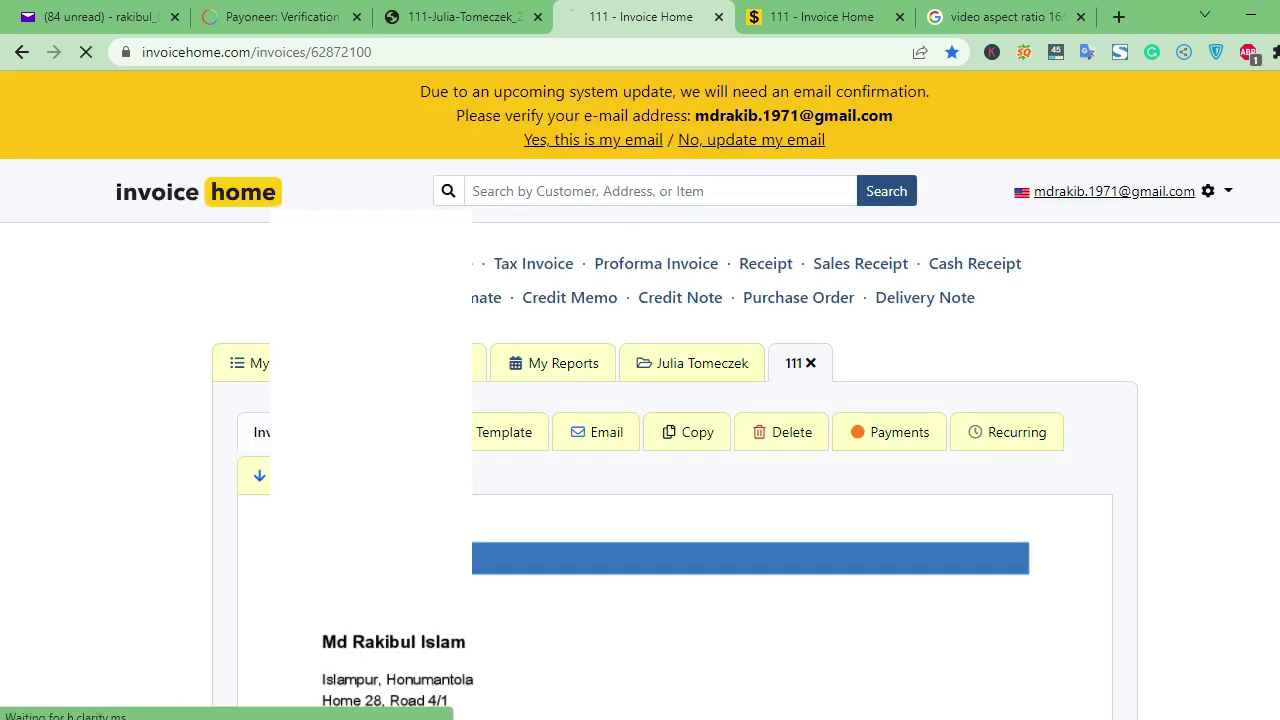
Open invoice 111 for editing and review its sender, invoice number, line items and terms.
scroll(94, 430, "down", 3)
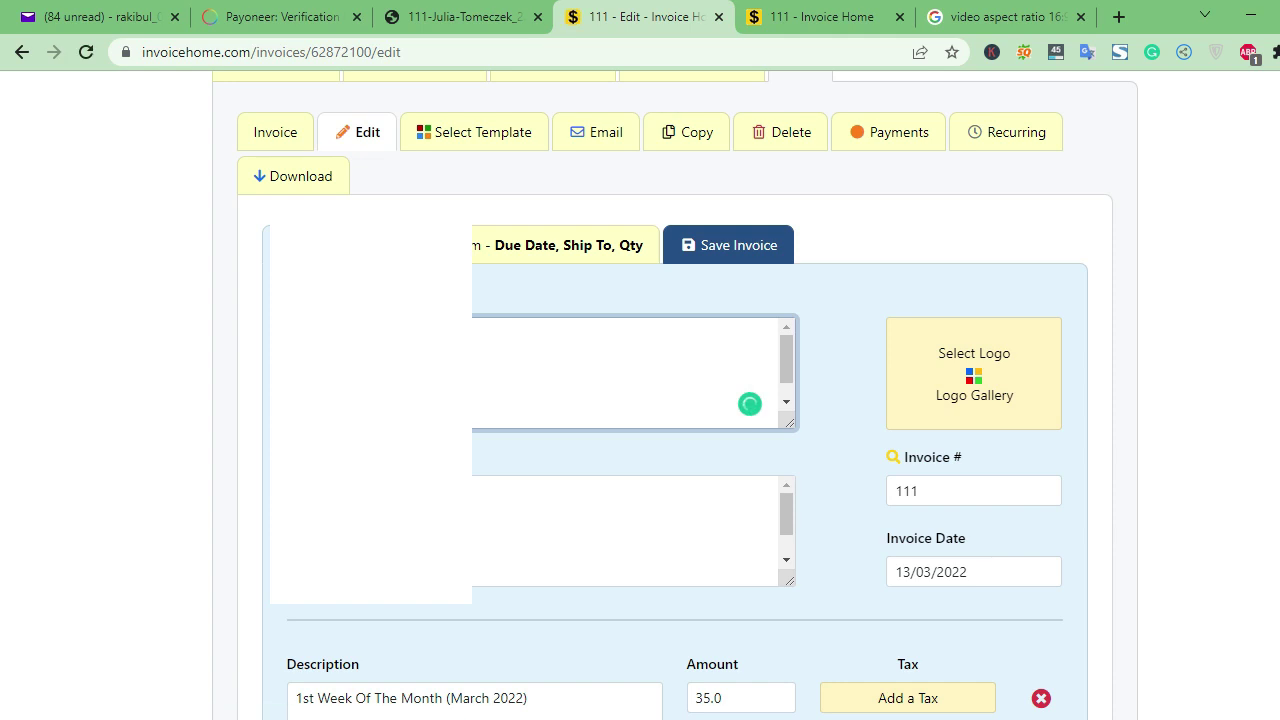
scroll(400, 375, "down", 3)
scroll(443, 191, "up", 2)
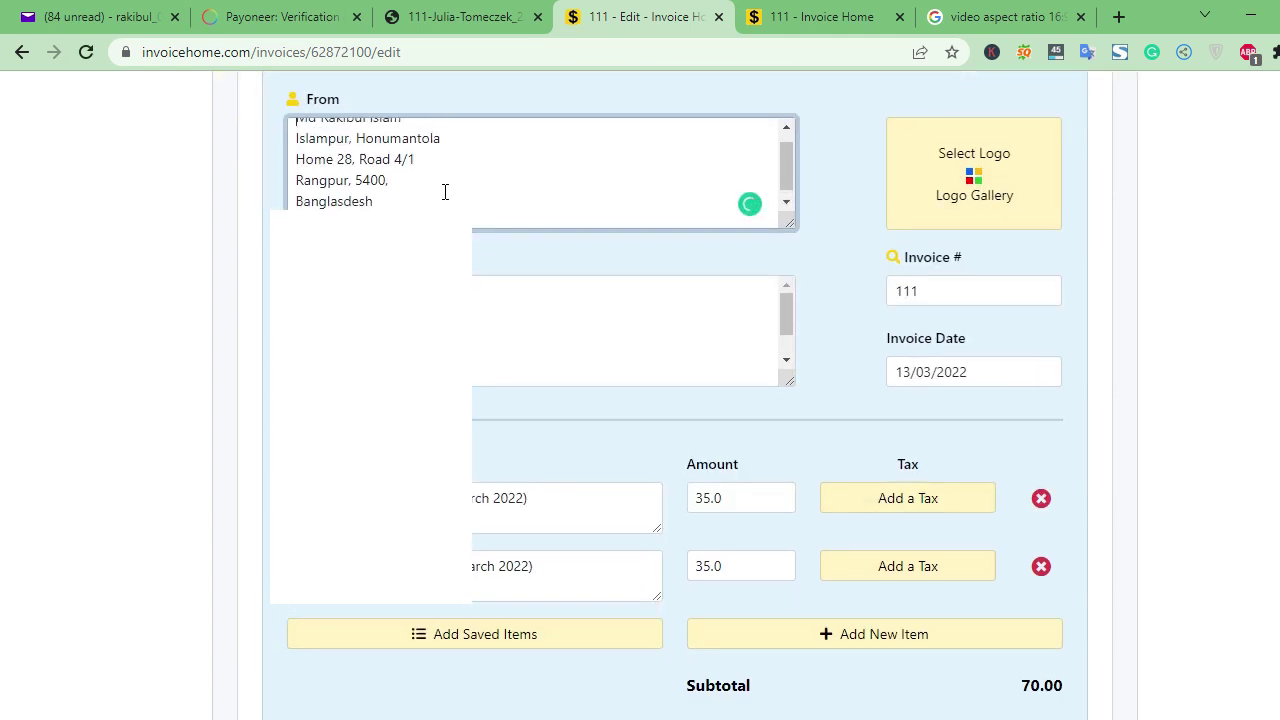
scroll(458, 165, "down", 2)
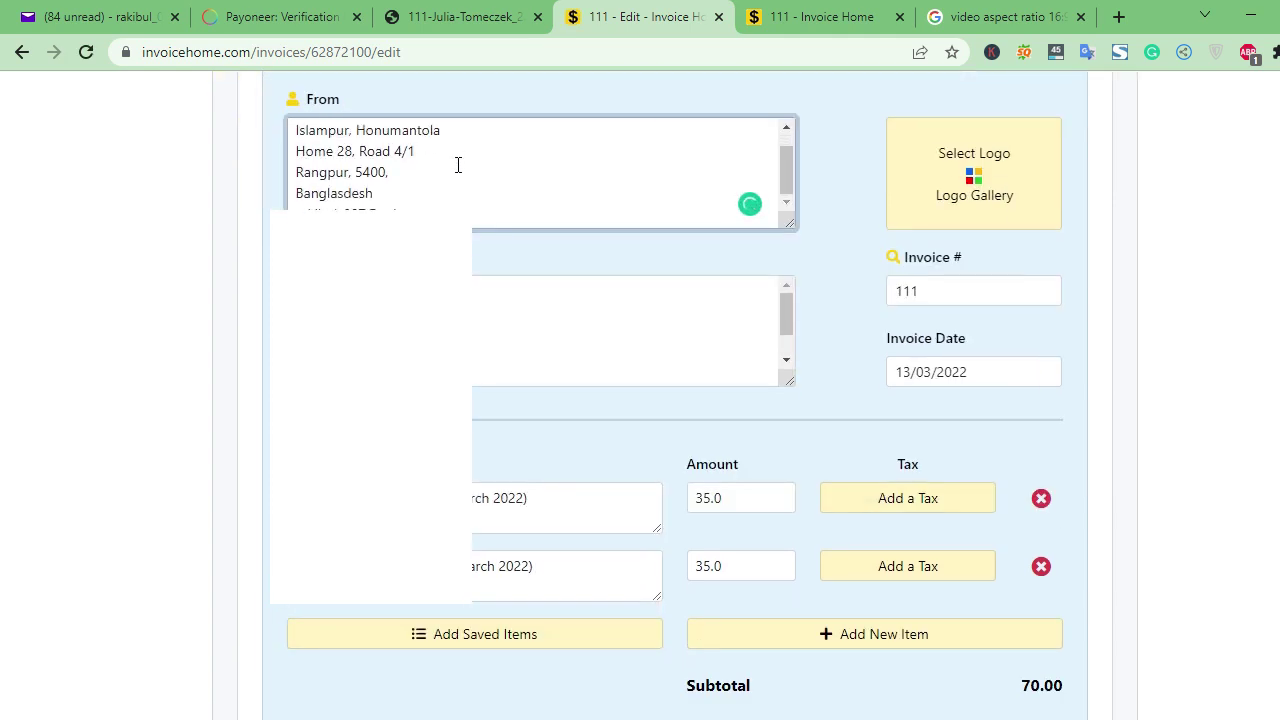
left_click(931, 292)
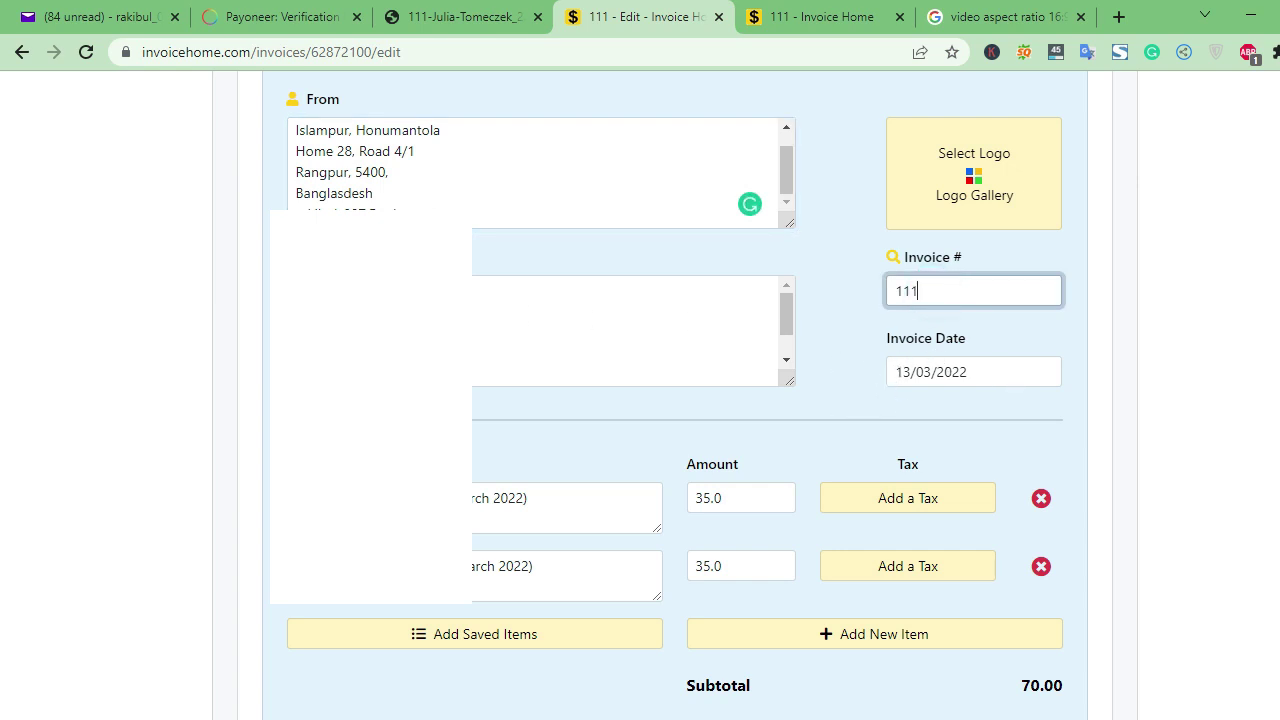
scroll(530, 330, "down", 1)
scroll(640, 400, "down", 4)
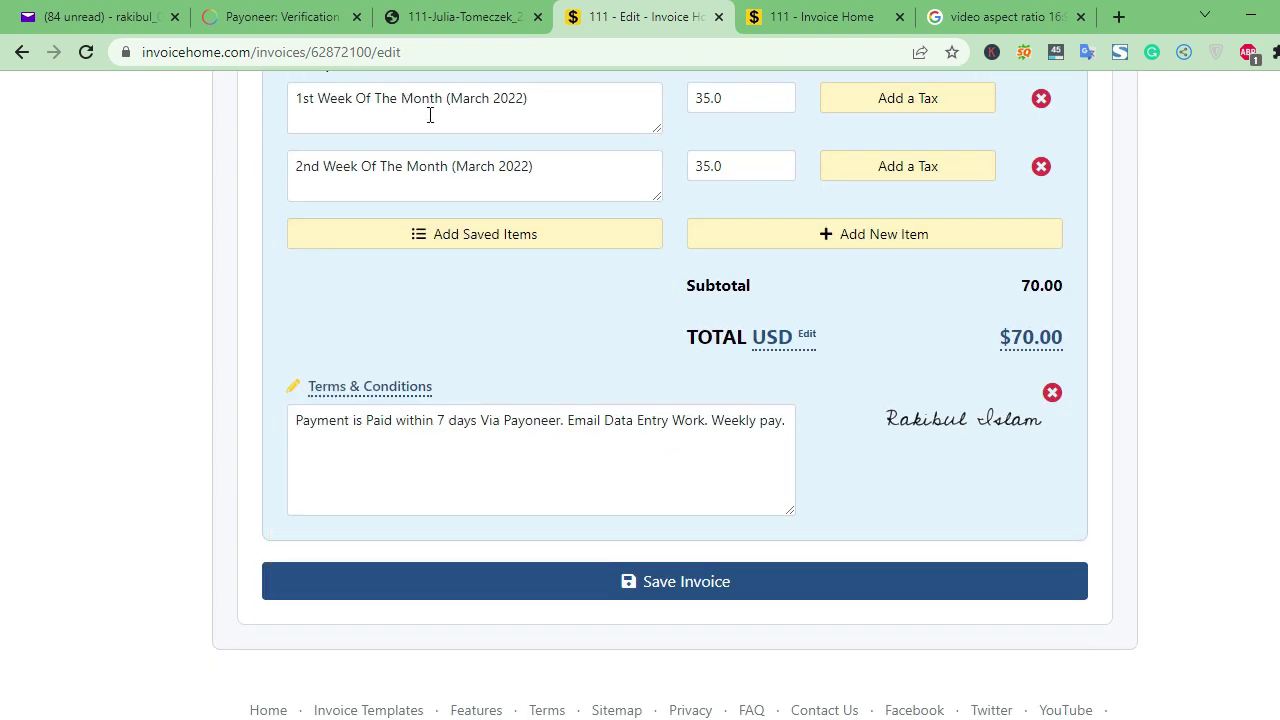
Append "Data Entry" to the descriptions of the 1st week and 2nd week line items.
left_click(547, 103)
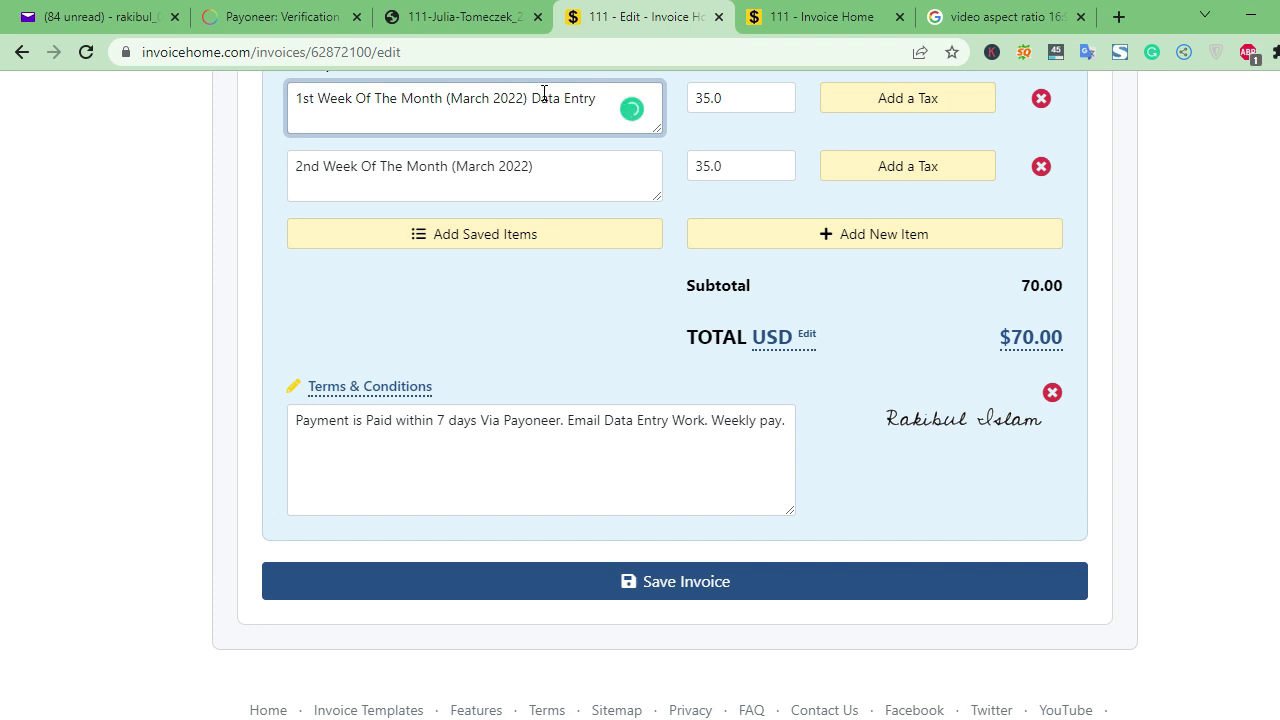
left_click_drag(535, 98, 601, 98)
key("ctrl+c")
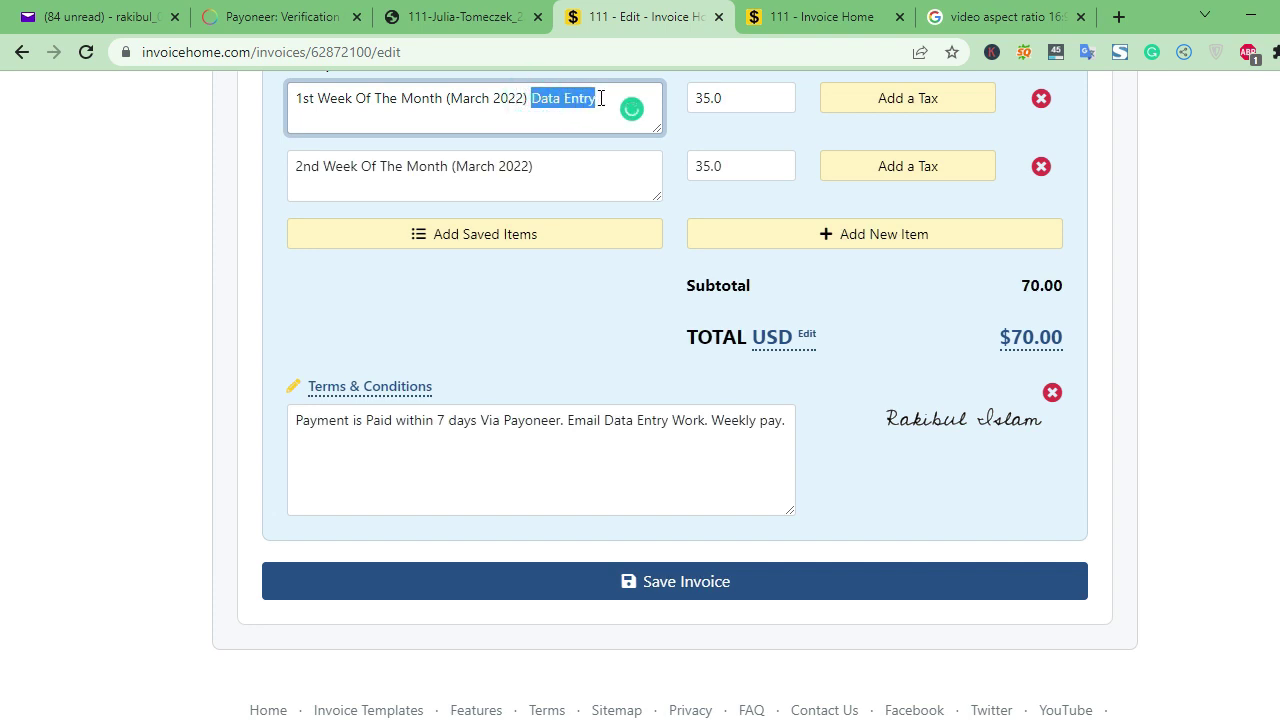
left_click(563, 159)
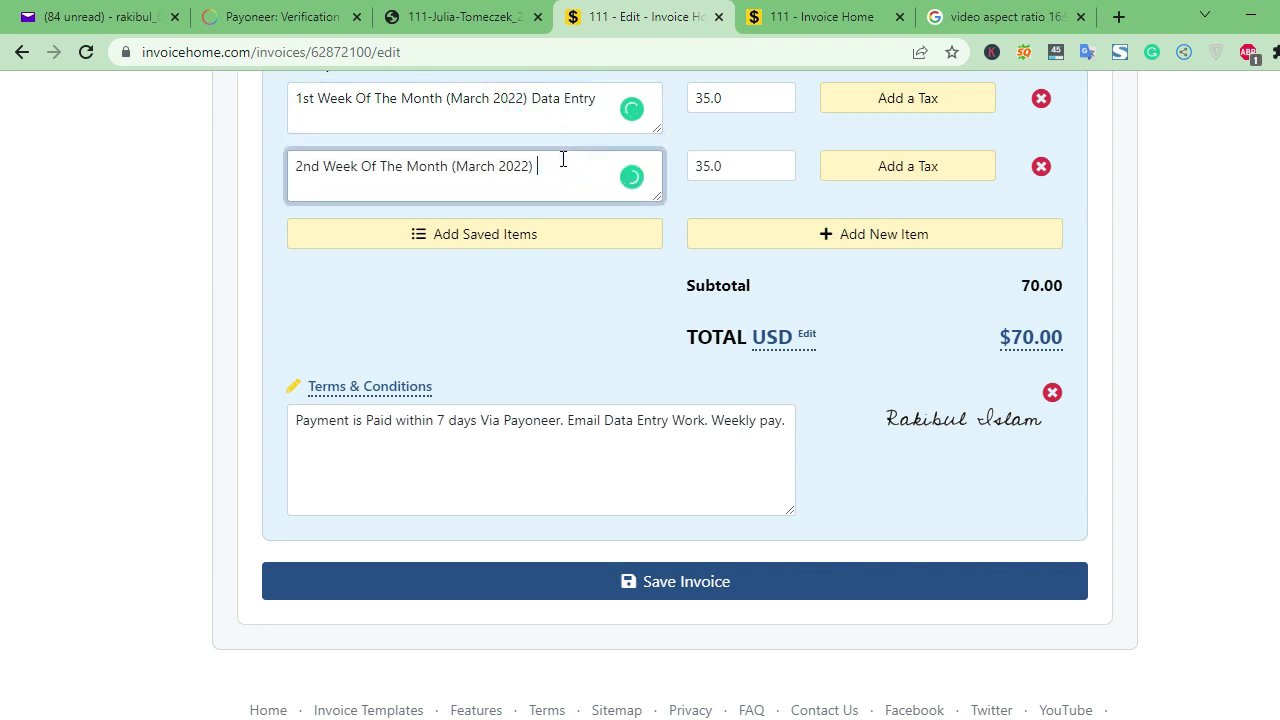
key("ctrl+v")
Check the downloaded invoice PDF and Payoneer's "Description of goods/services provided" requirement, and return to the invoice editor.
left_click(250, 18)
left_click(423, 18)
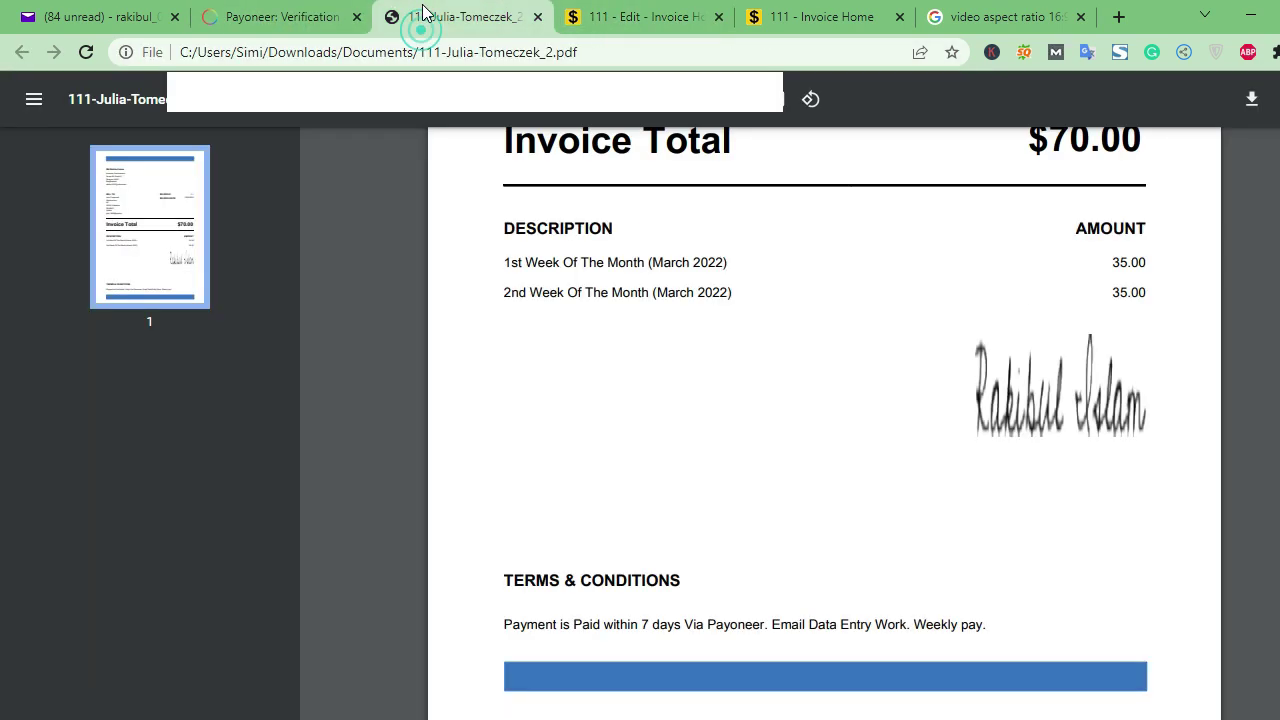
left_click(316, 20)
left_click_drag(270, 440, 527, 445)
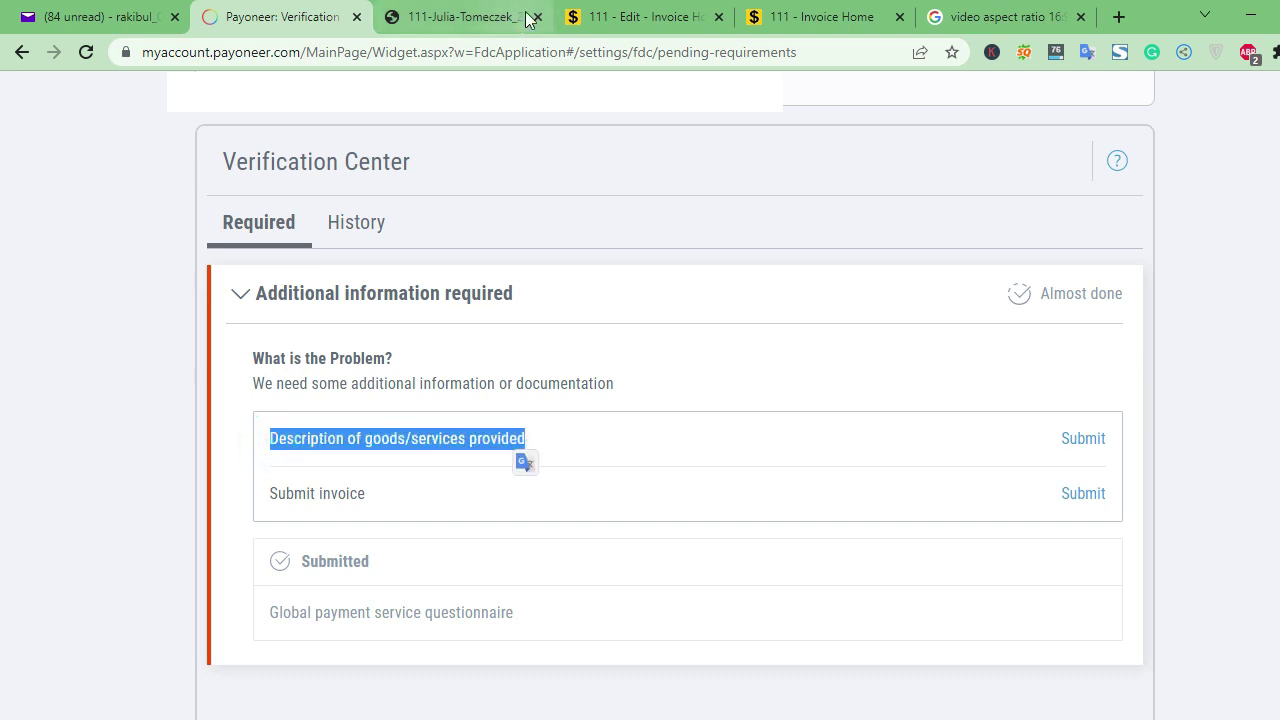
left_click(145, 343)
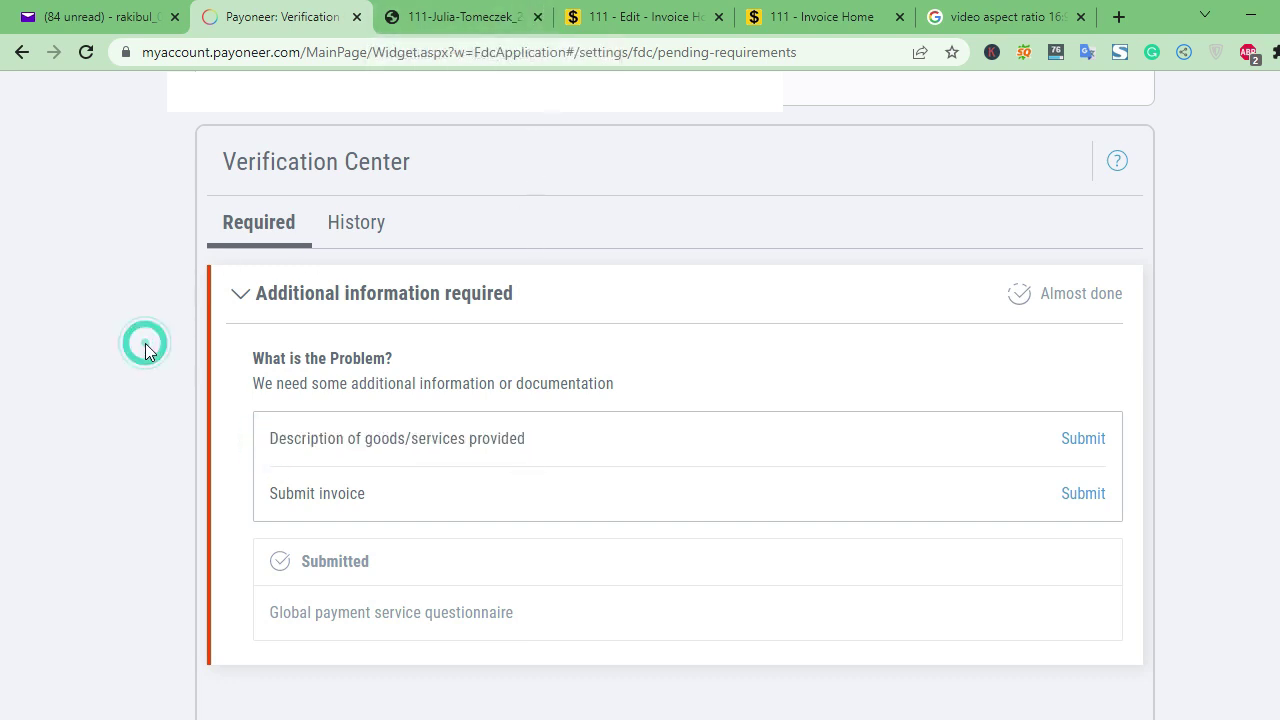
left_click(645, 22)
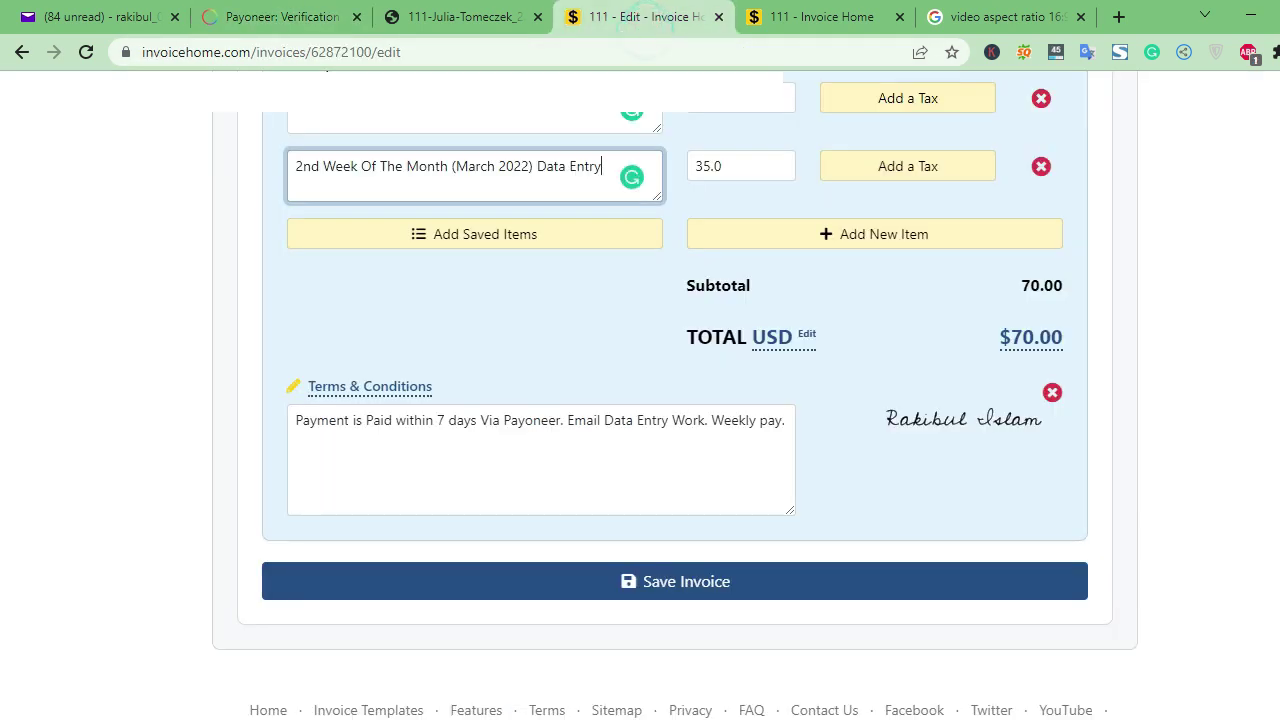
Extend both line item descriptions so that each ends with "Data Entry Digital Work".
left_click(638, 120)
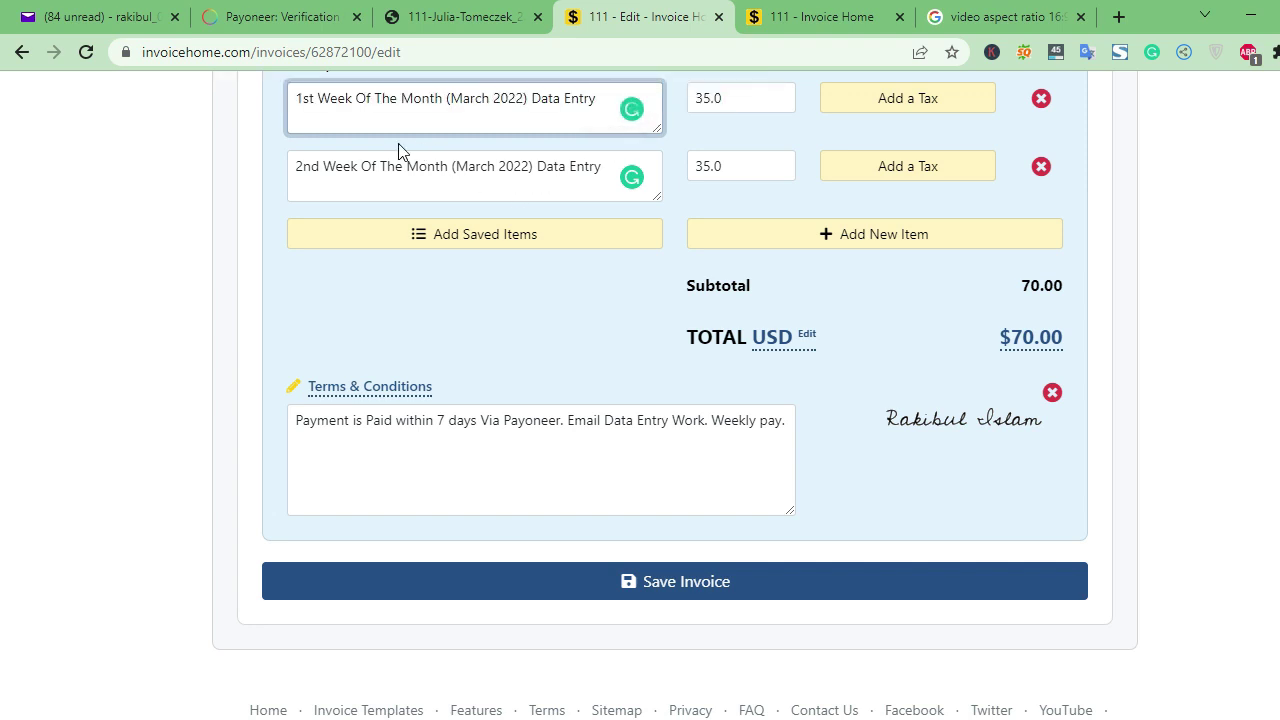
type("Digital Work")
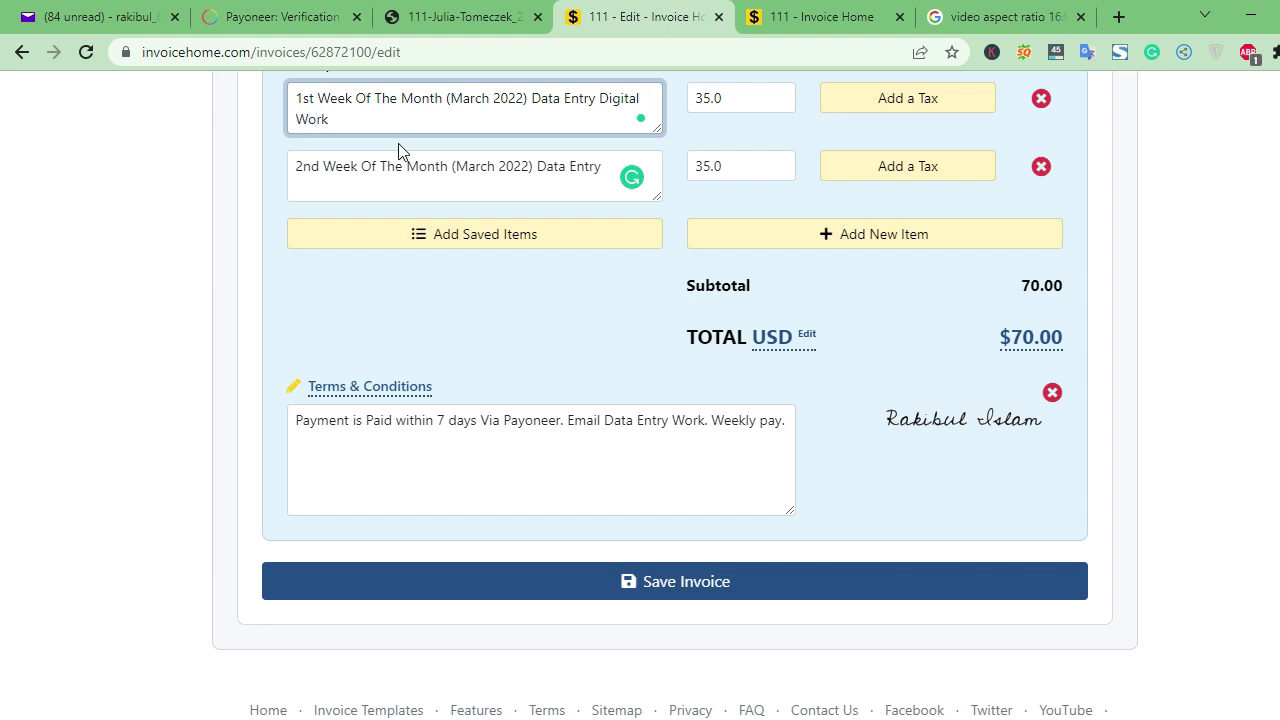
left_click(533, 99, "shift")
key("ctrl+c")
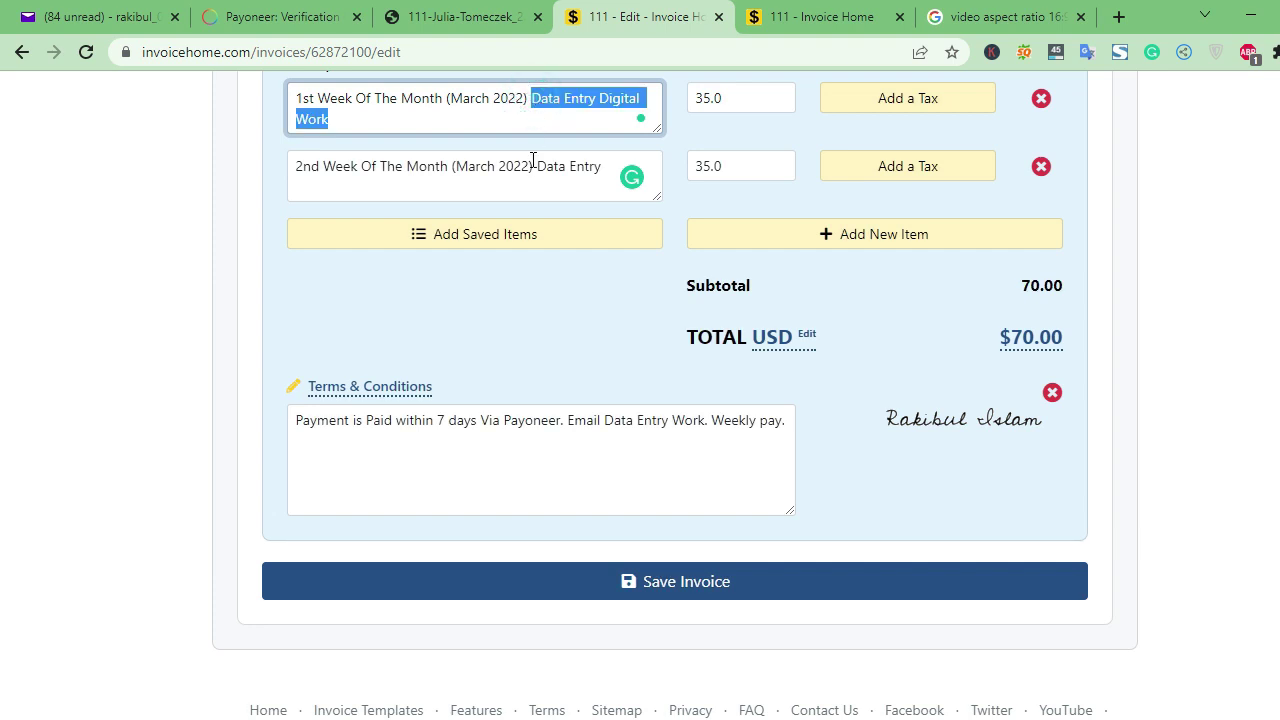
left_click_drag(539, 167, 602, 179)
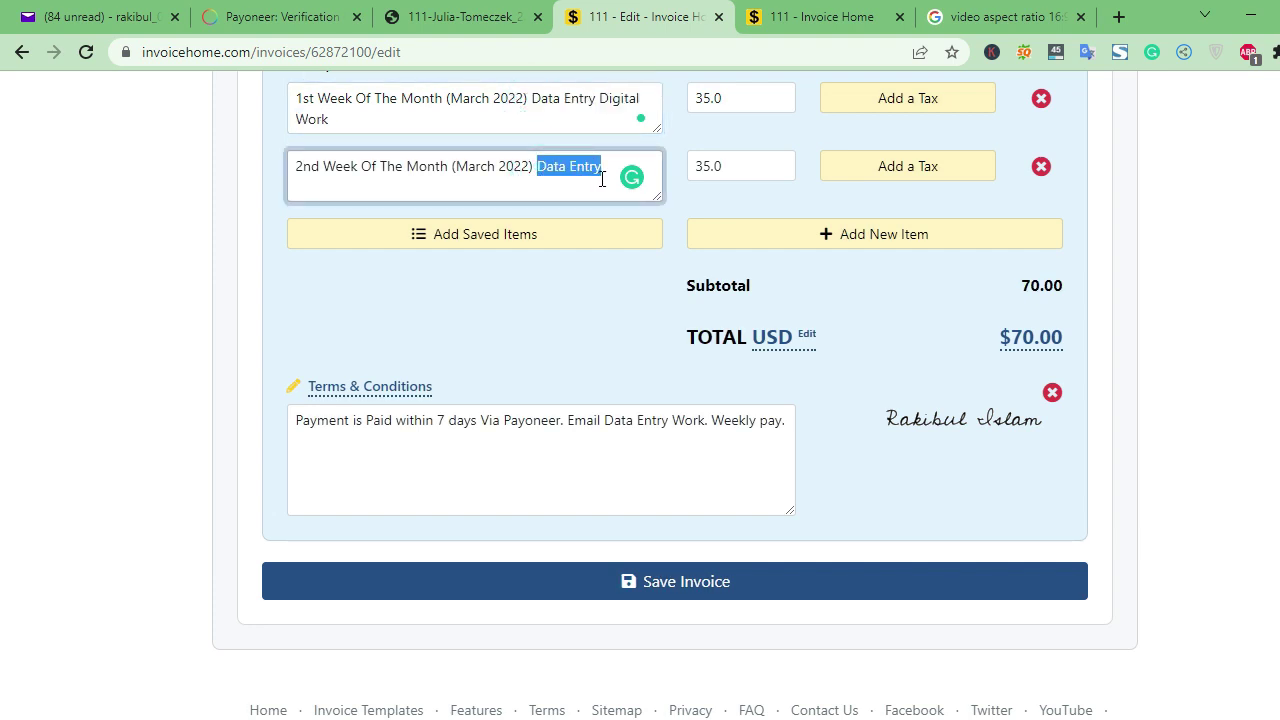
key("ctrl+v")
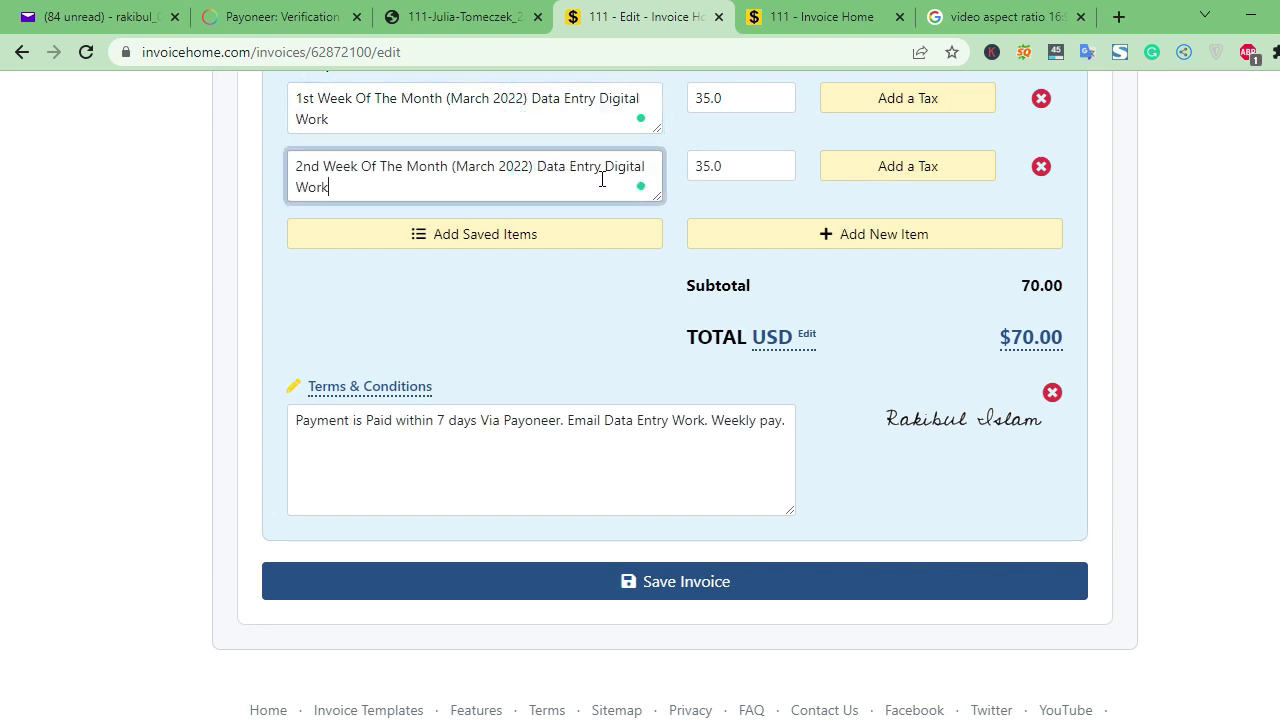
left_click(507, 303)
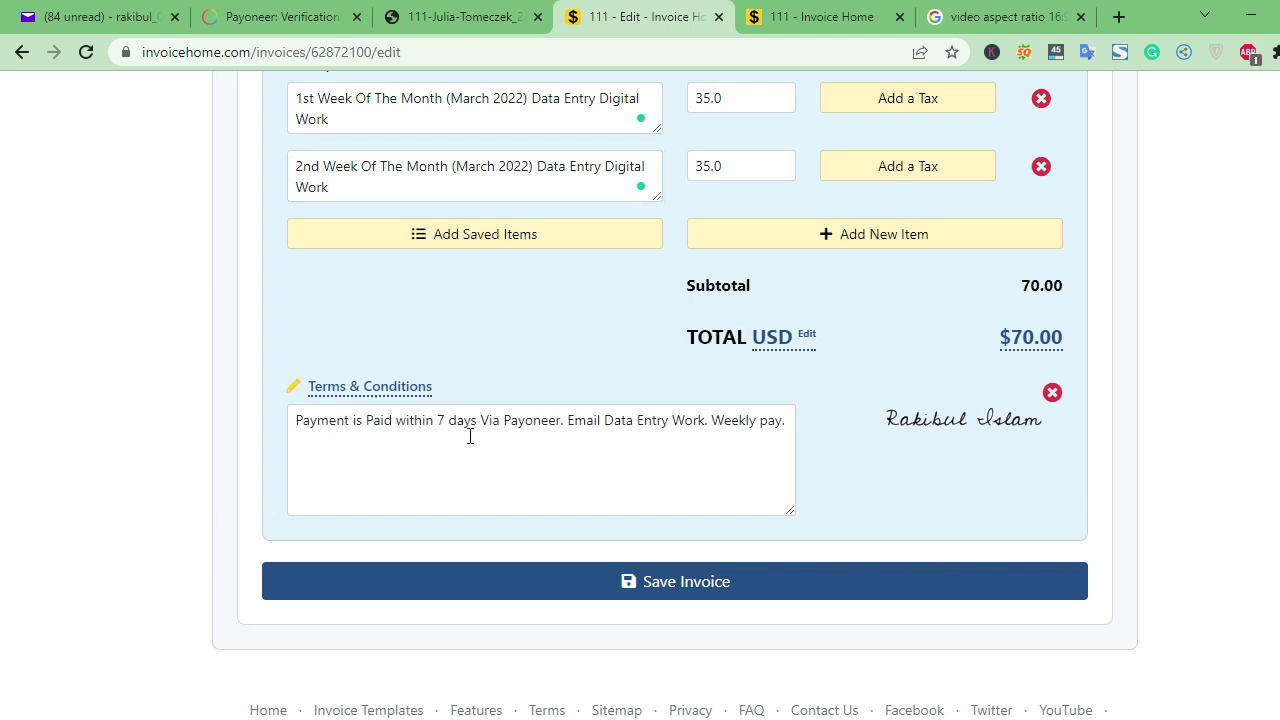
Replace "Data Entry Work" with "Data Entry Digital Work" in the invoice's Terms & Conditions.
left_click(568, 421)
left_click_drag(606, 421, 706, 421)
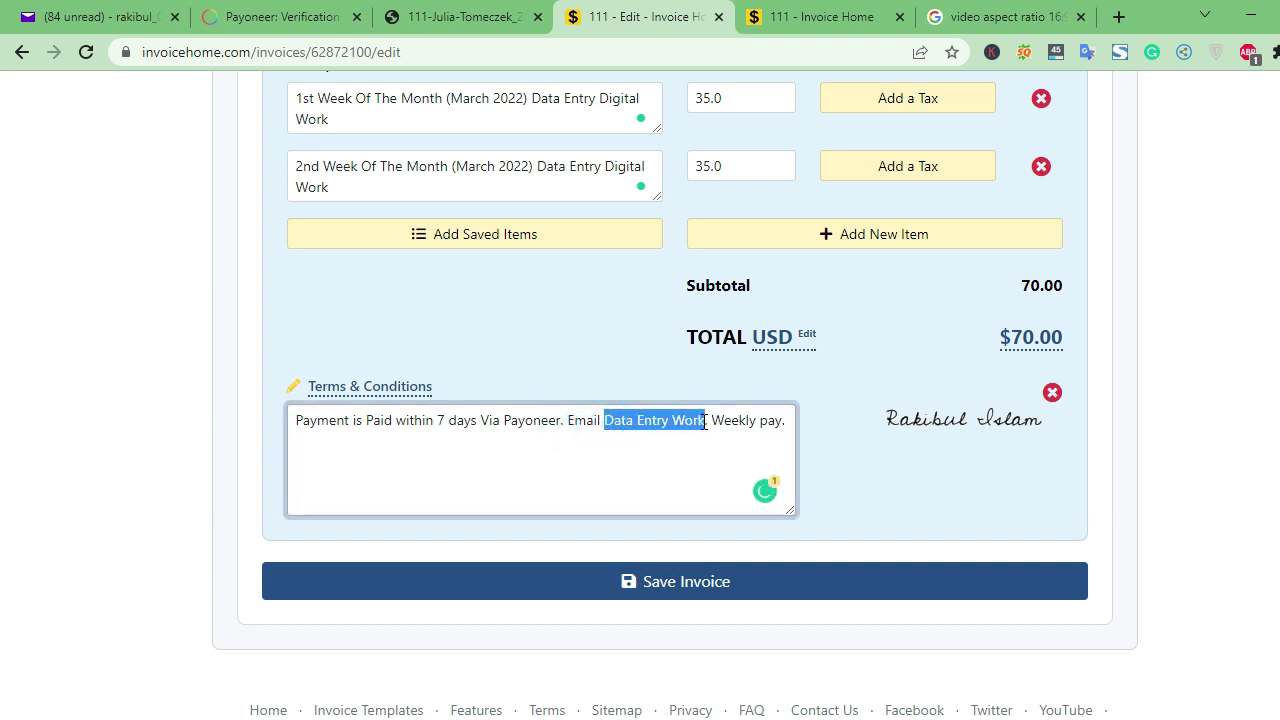
key("ctrl+v")
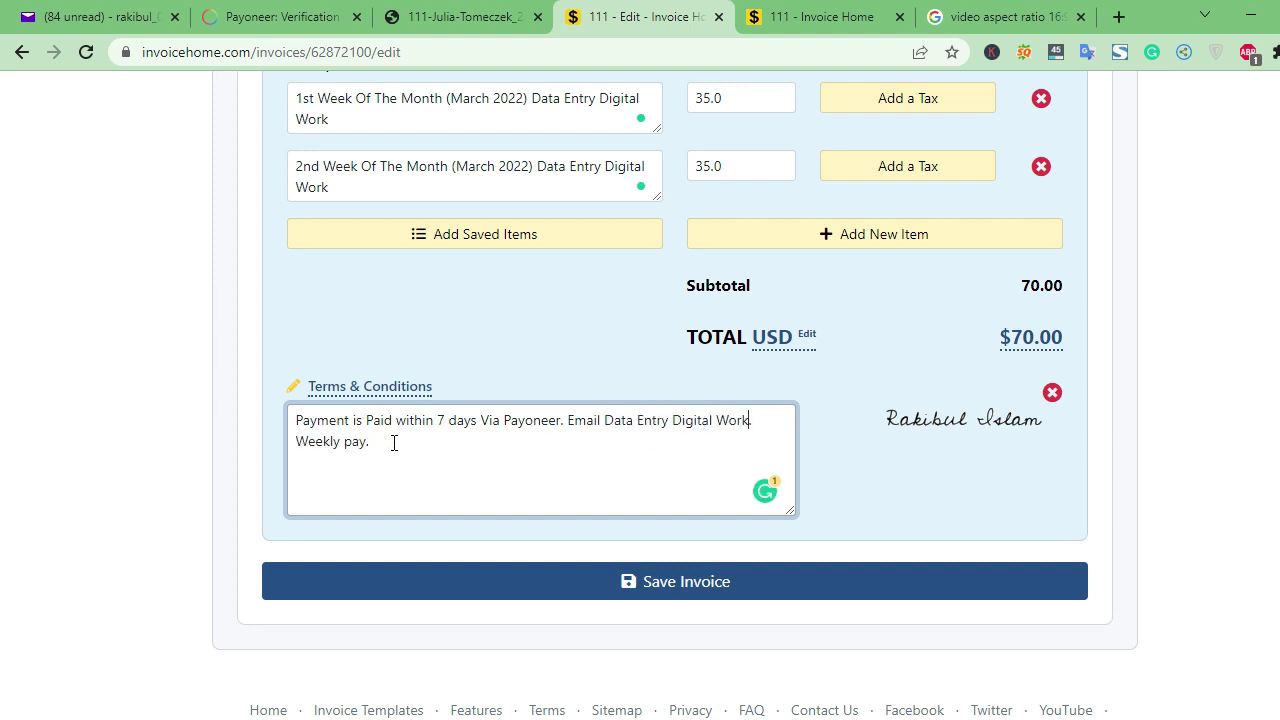
left_click(352, 446)
Search the web for "online signature create" and open SignWell's Draw Signature page.
left_click(1118, 17)
type("o")
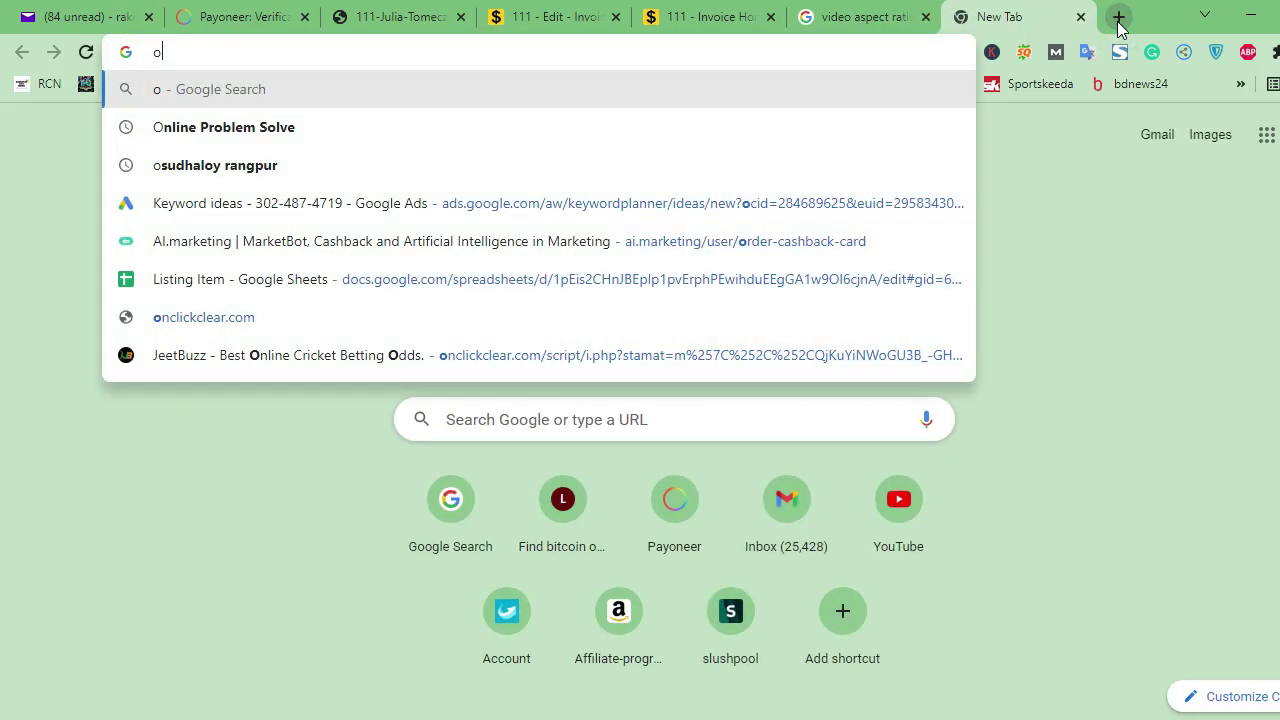
type("nline si")
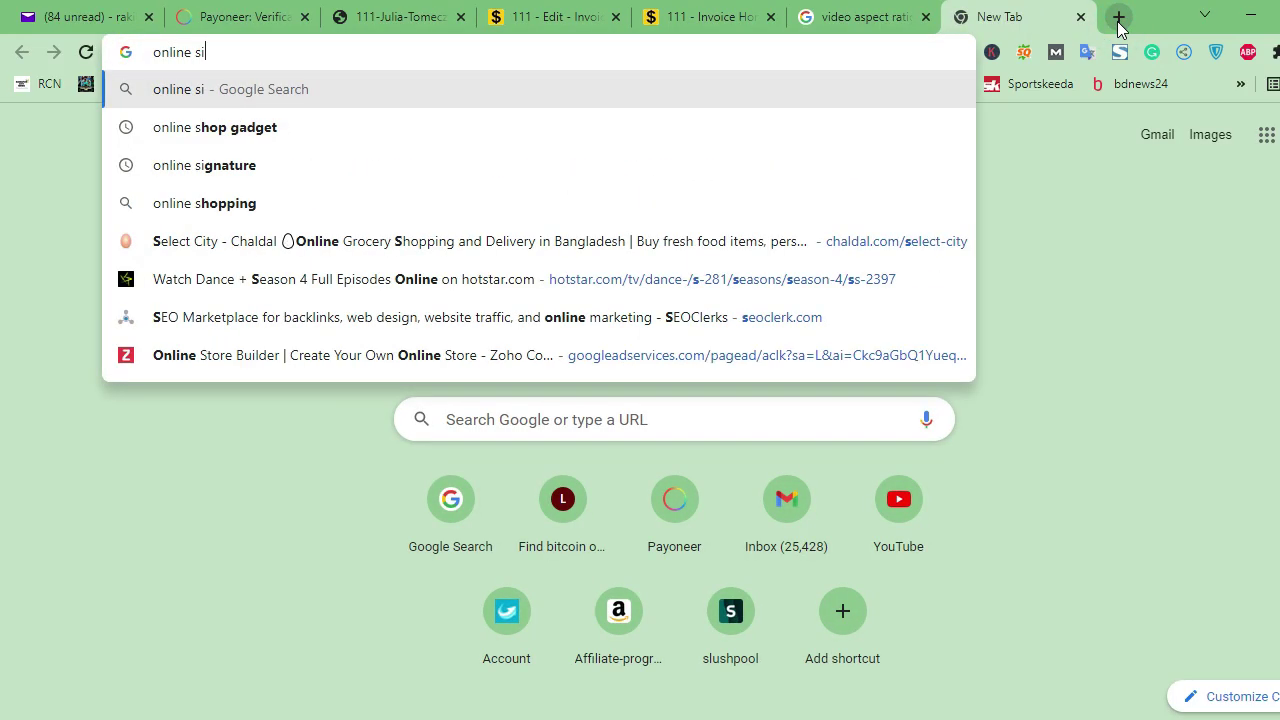
type("gnature create")
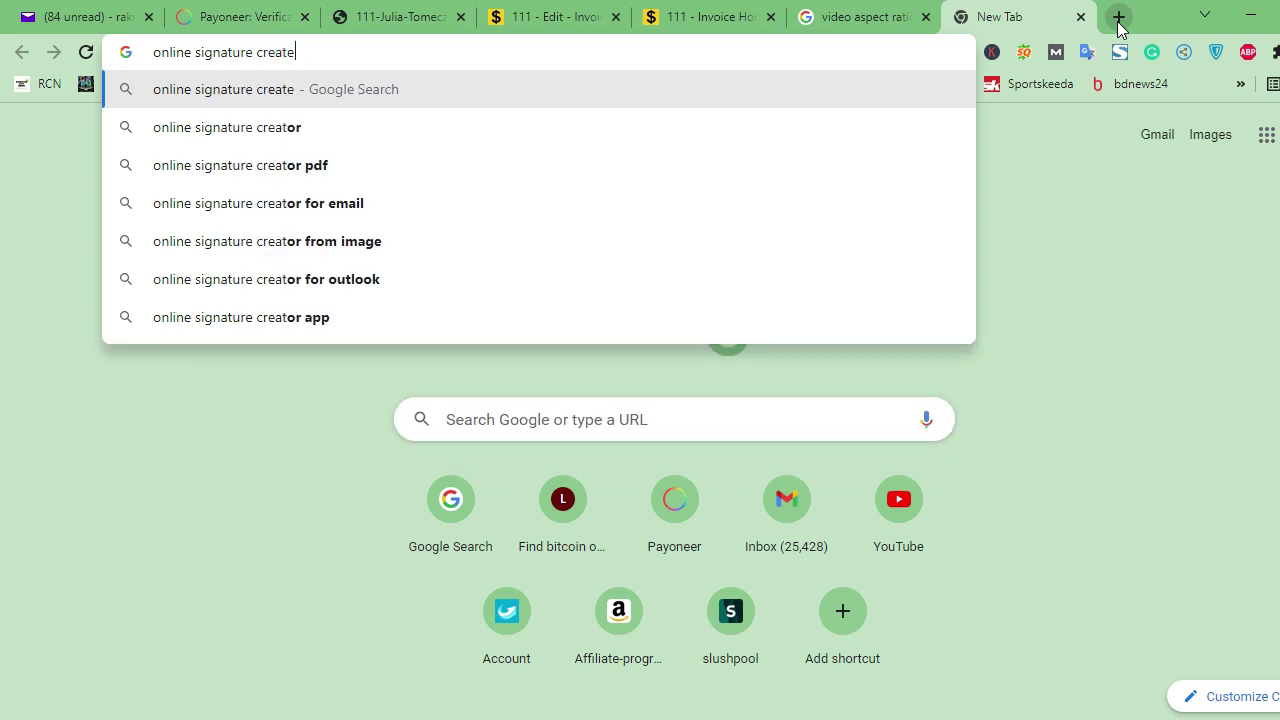
key("Return")
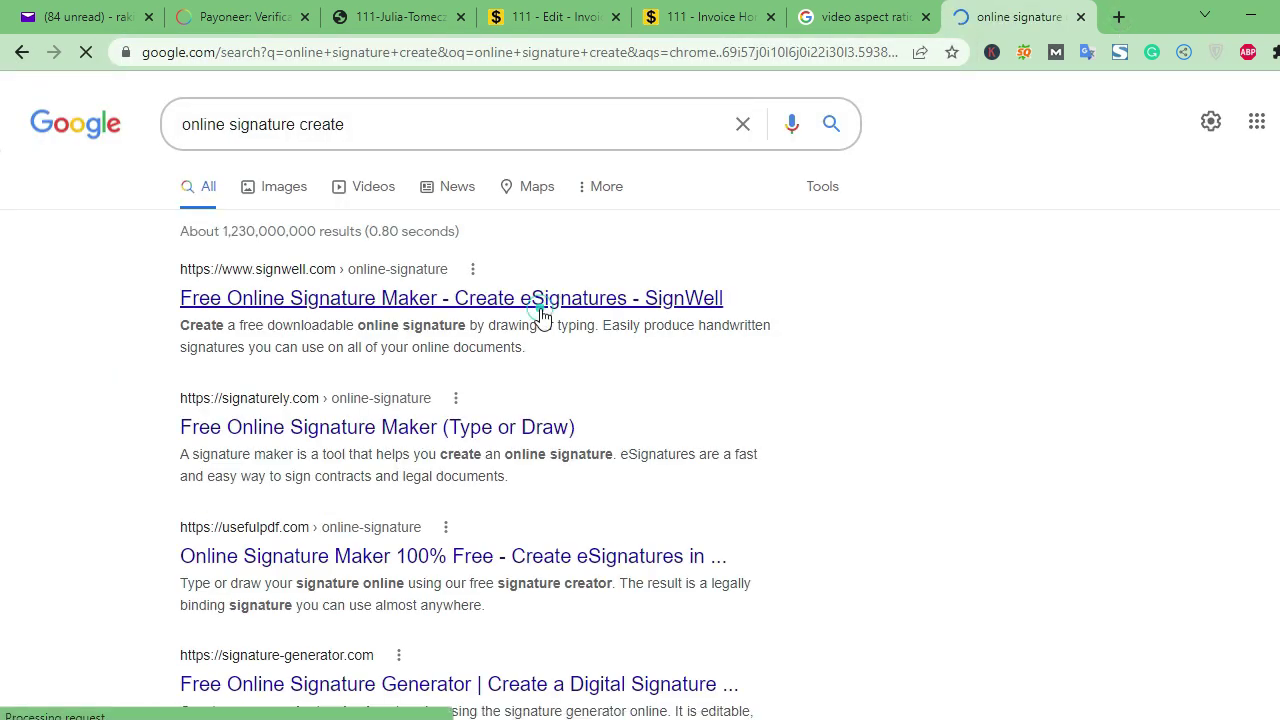
left_click(541, 303)
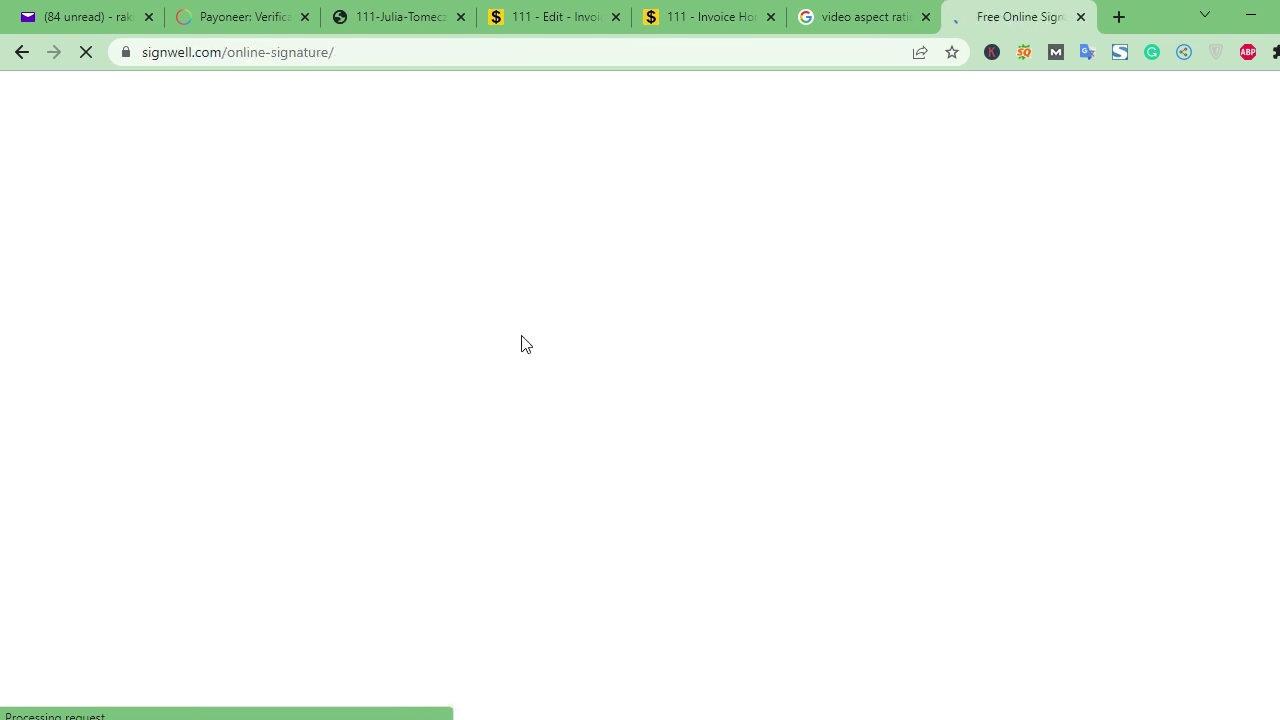
scroll(560, 335, "down", 3)
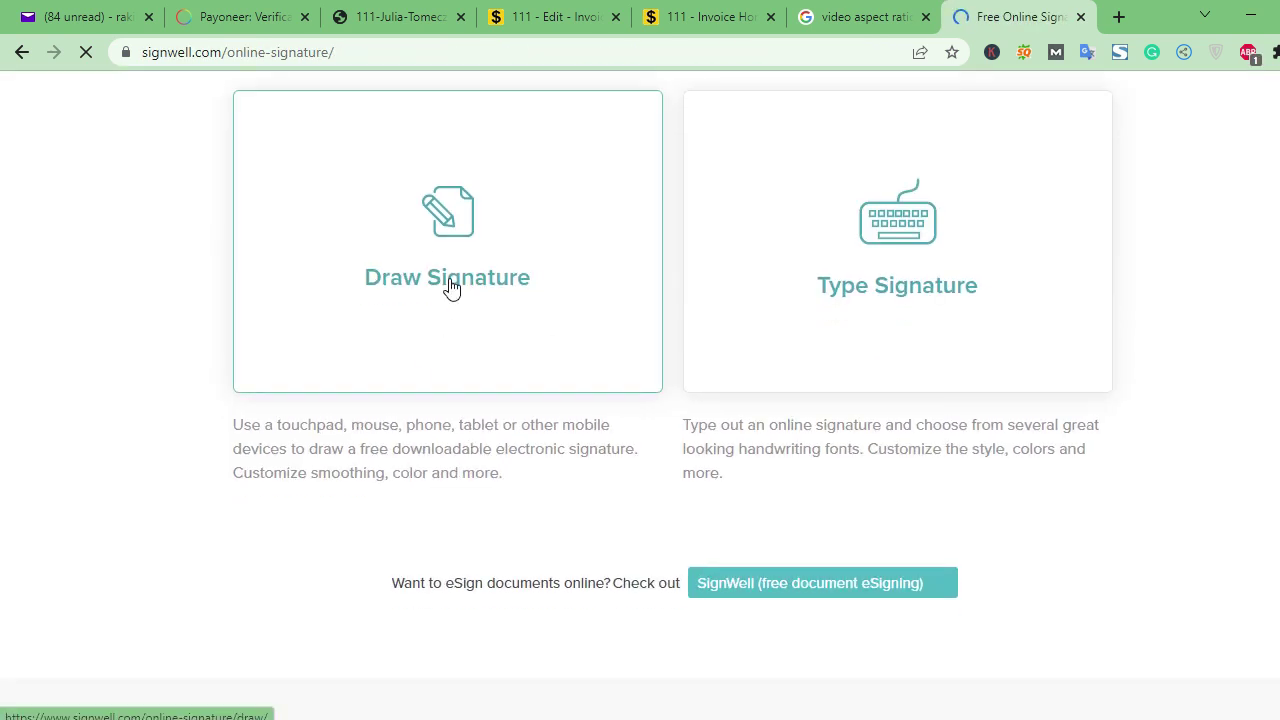
left_click(455, 285)
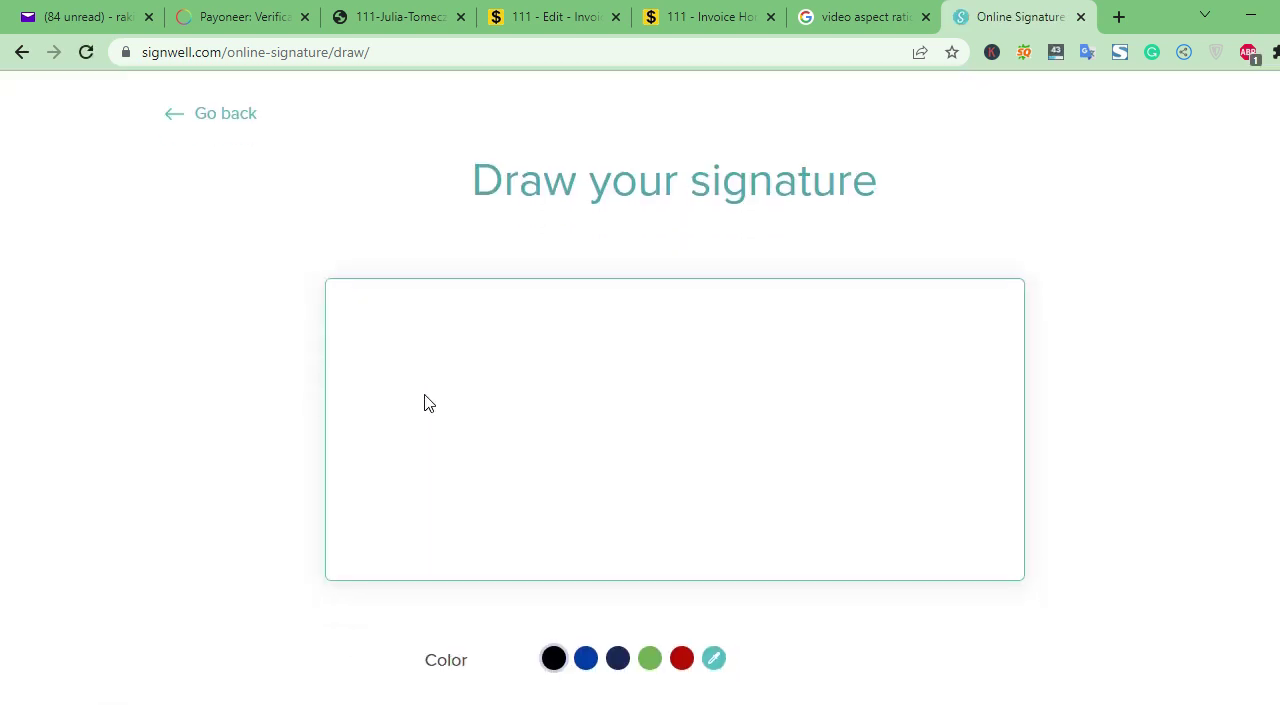
Draw a handwritten-style name signature in black in the signature box and close the signature page.
left_click(553, 658)
left_click_drag(414, 365, 418, 432)
mouse_move(414, 364)
left_mouse_down()
mouse_move(429, 414)
mouse_move(466, 434)
left_mouse_up()
mouse_move(480, 381)
left_mouse_down()
mouse_move(480, 408)
mouse_move(492, 402)
mouse_move(520, 430)
left_mouse_up()
mouse_move(532, 385)
left_mouse_down()
mouse_move(556, 424)
mouse_move(587, 440)
left_mouse_up()
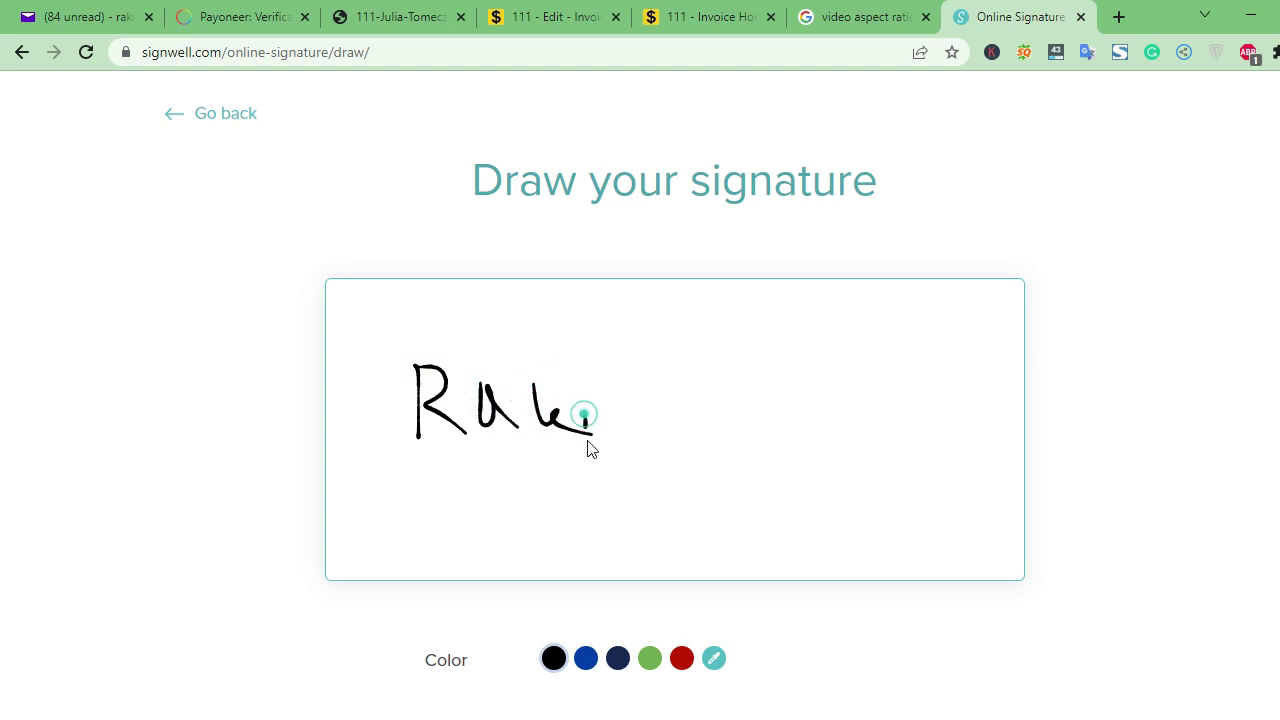
mouse_move(600, 380)
left_mouse_down()
mouse_move(623, 434)
mouse_move(691, 406)
mouse_move(806, 450)
mouse_move(868, 336)
mouse_move(910, 430)
mouse_move(905, 383)
left_mouse_up()
left_click_drag(898, 330, 942, 415)
left_click(952, 342)
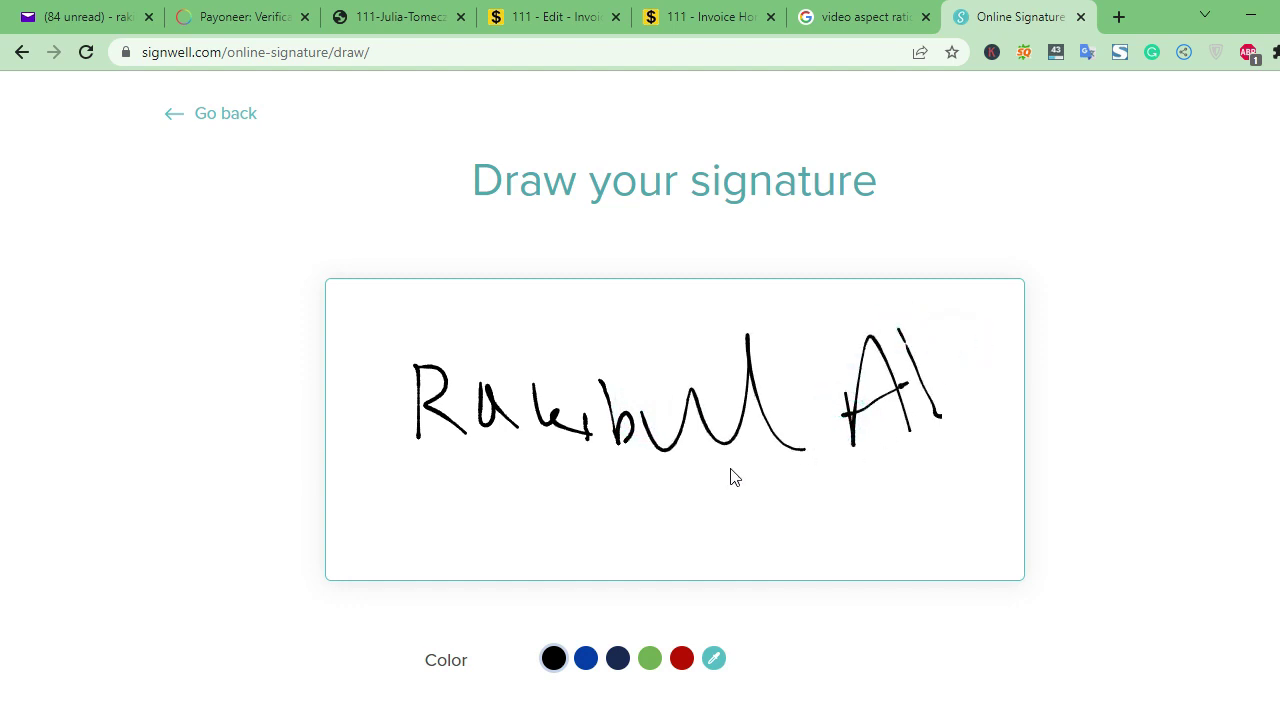
scroll(780, 477, "down", 3)
left_click(573, 475)
scroll(1000, 260, "up", 4)
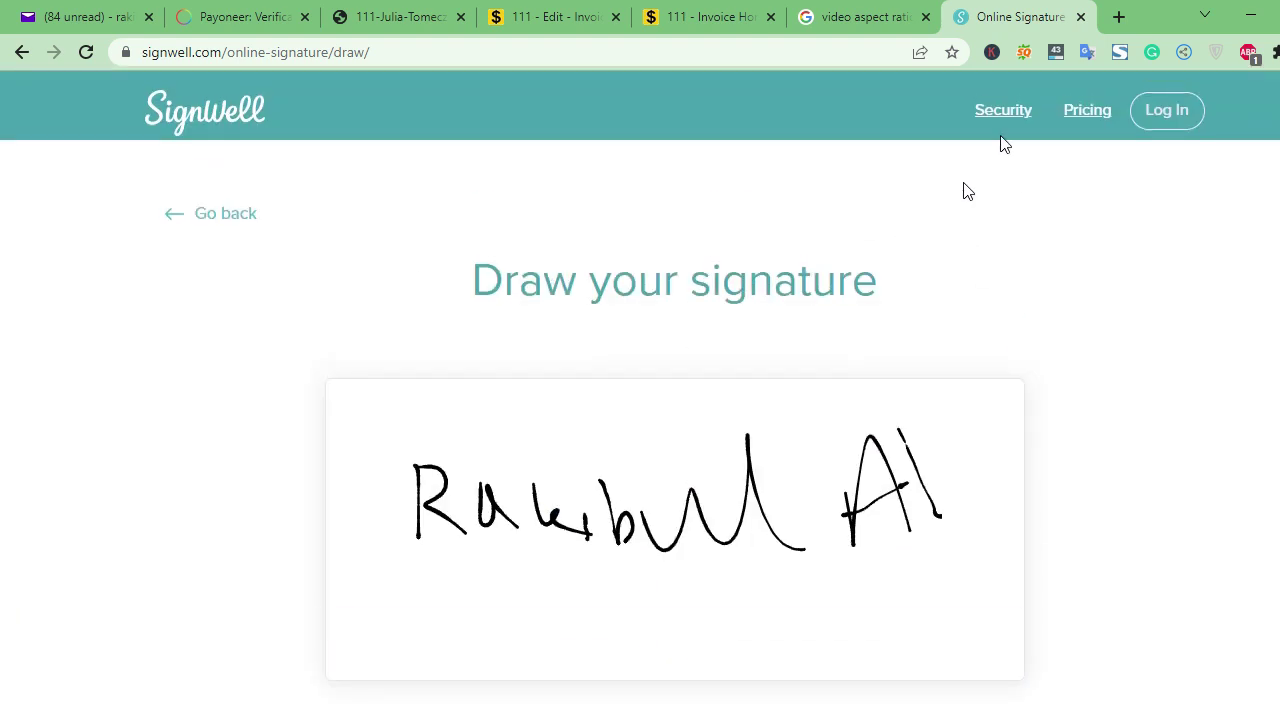
left_click(1081, 17)
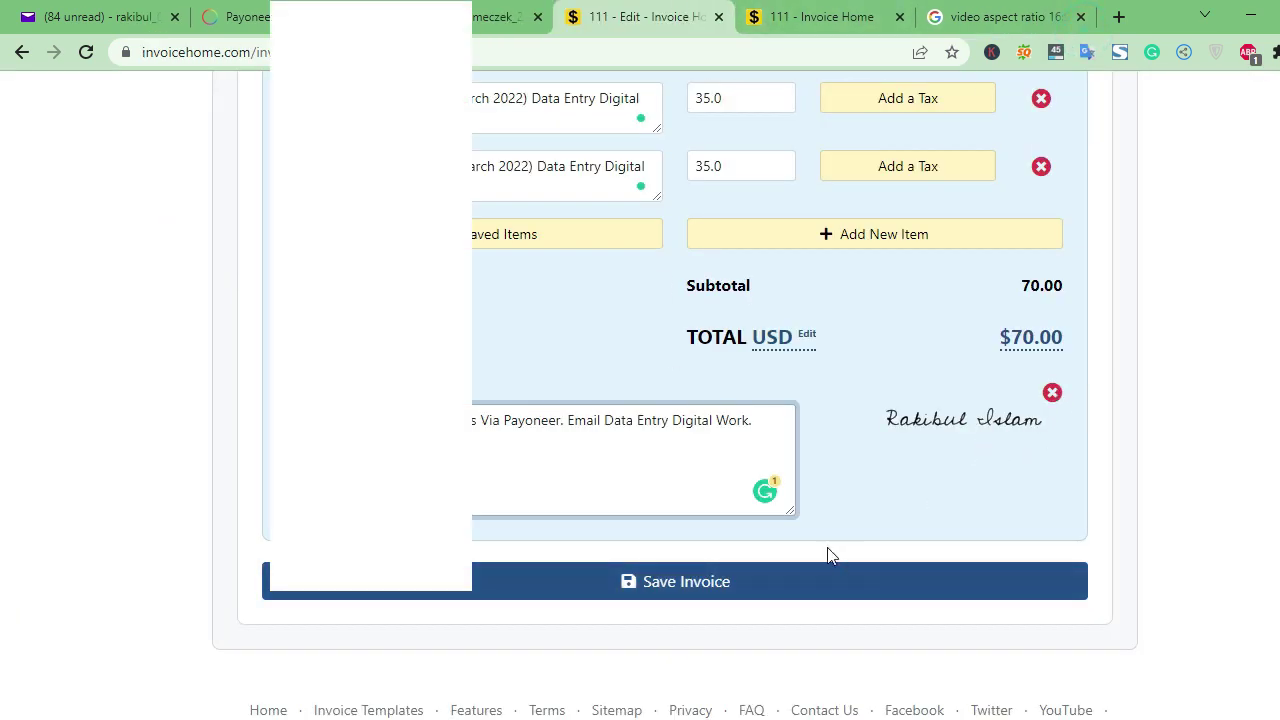
Review the invoice's header fields, line items and Terms & Conditions, and save the invoice.
scroll(828, 556, "up", 2)
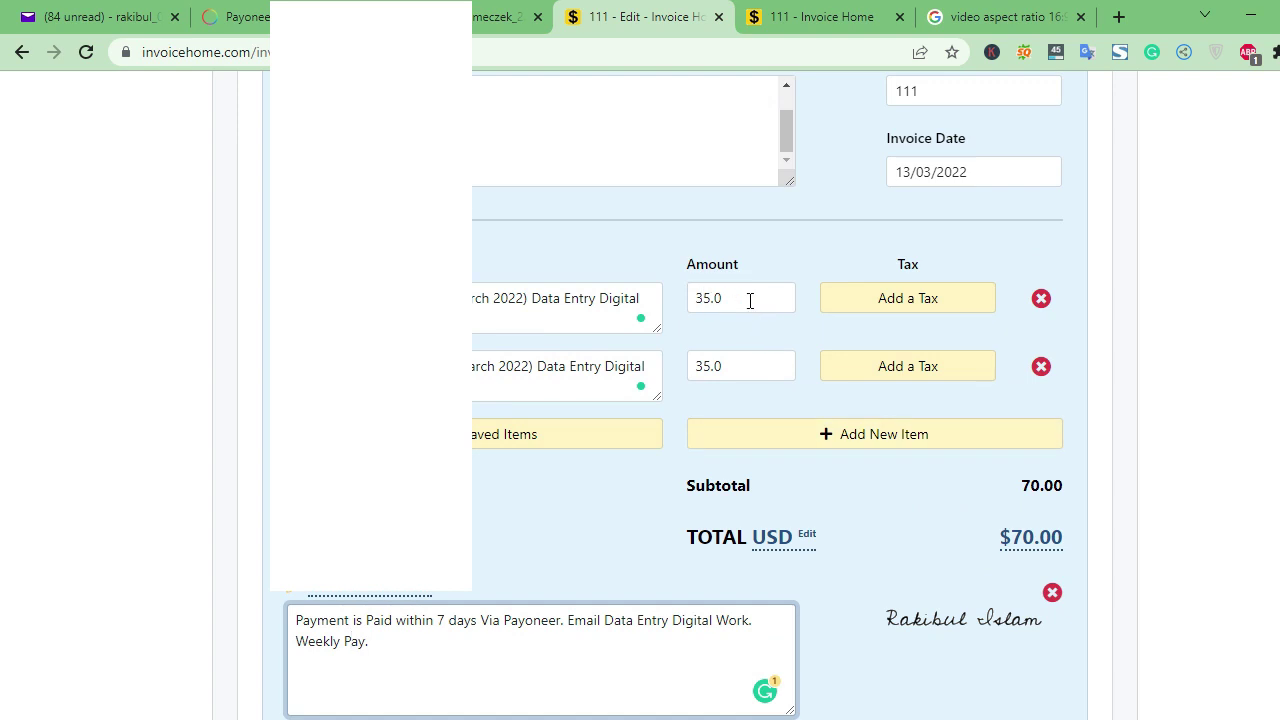
scroll(798, 323, "up", 4)
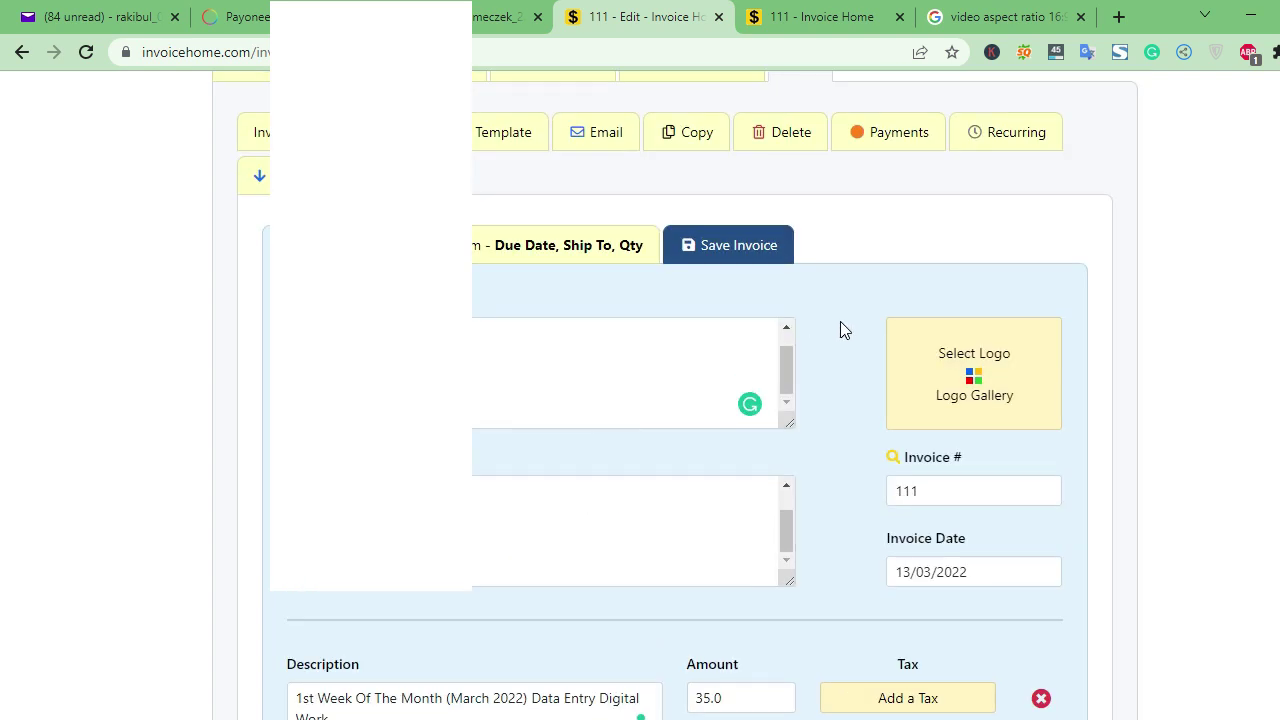
scroll(820, 257, "down", 1)
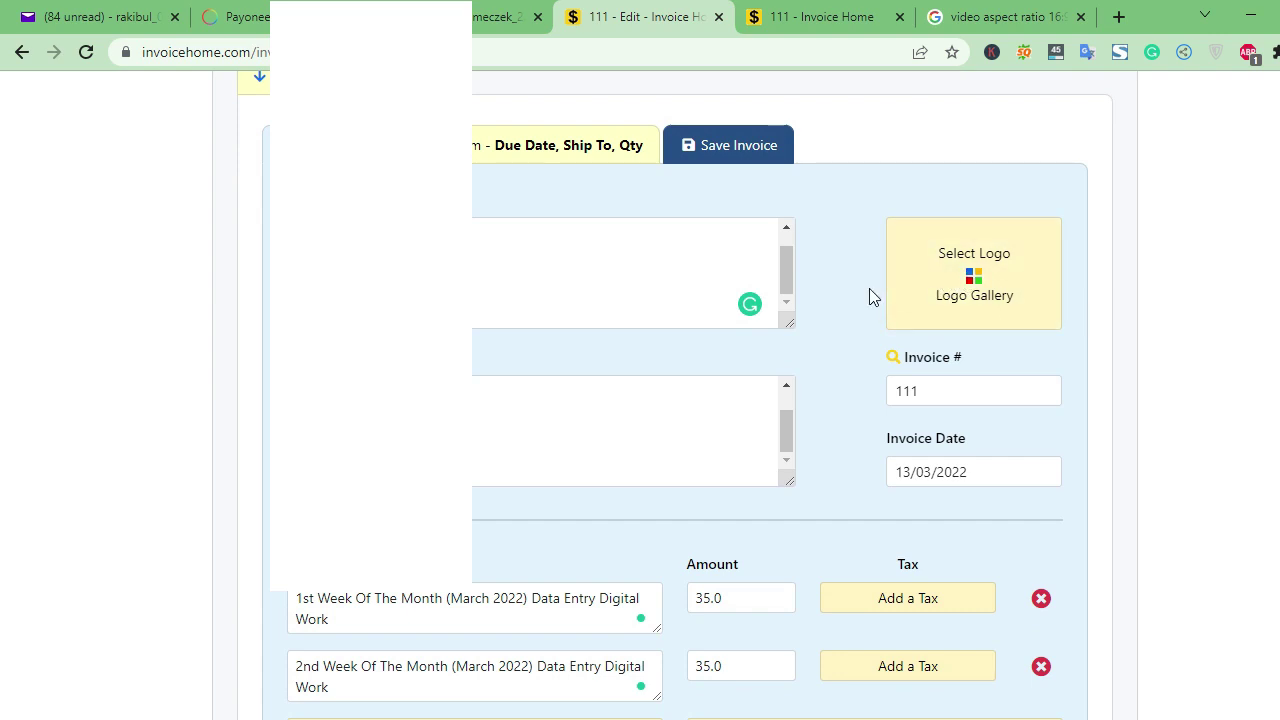
scroll(845, 310, "down", 6)
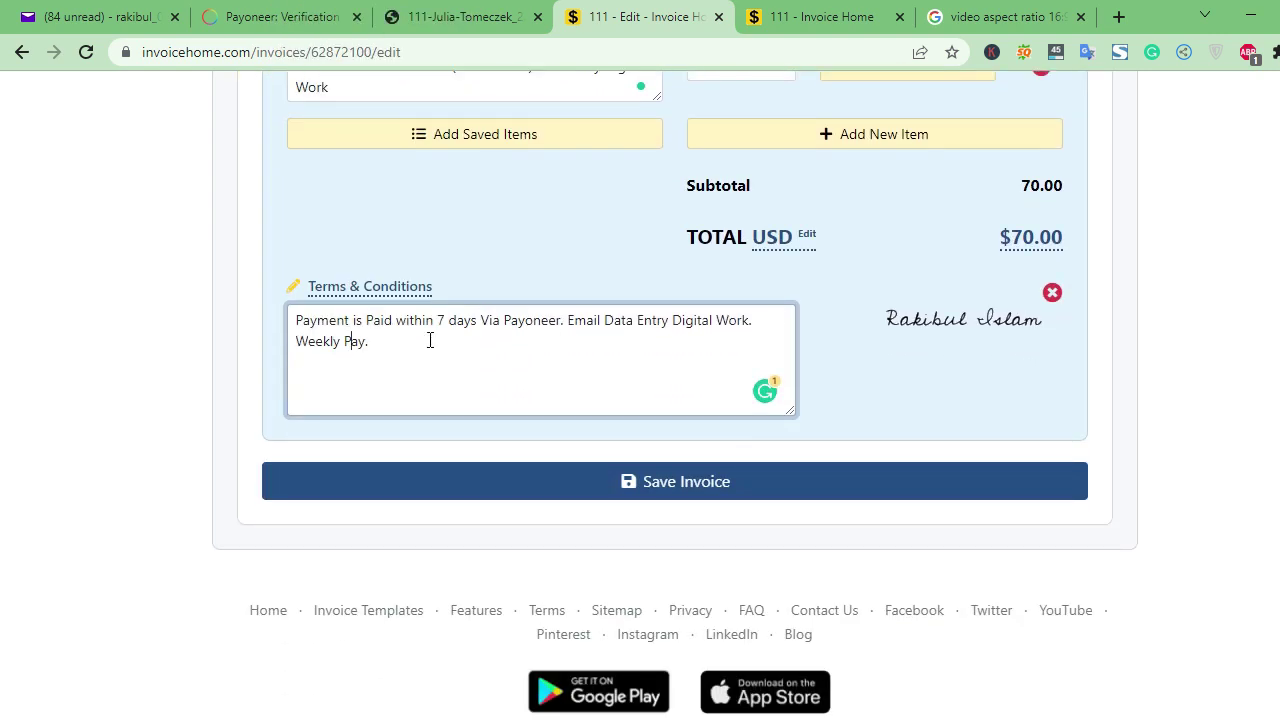
left_click(656, 490)
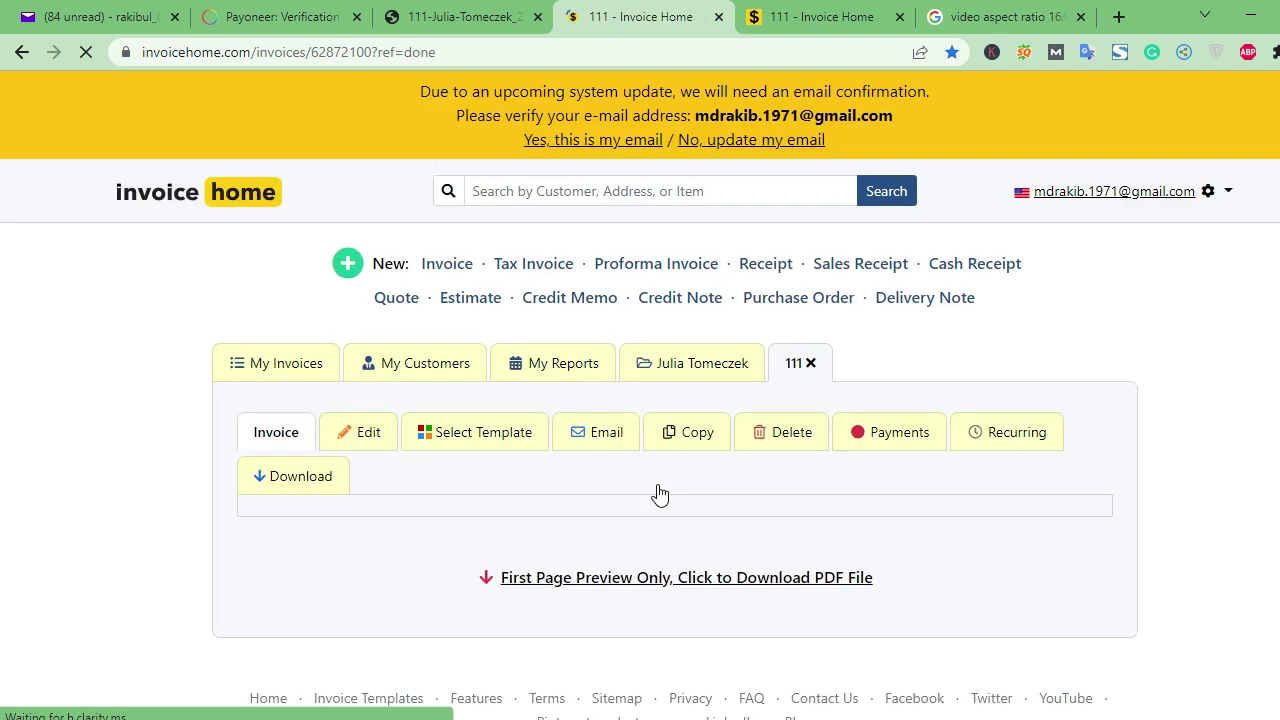
Check the saved invoice's first-page preview and download the invoice as a PDF to Downloads\Documents.
scroll(396, 562, "down", 8)
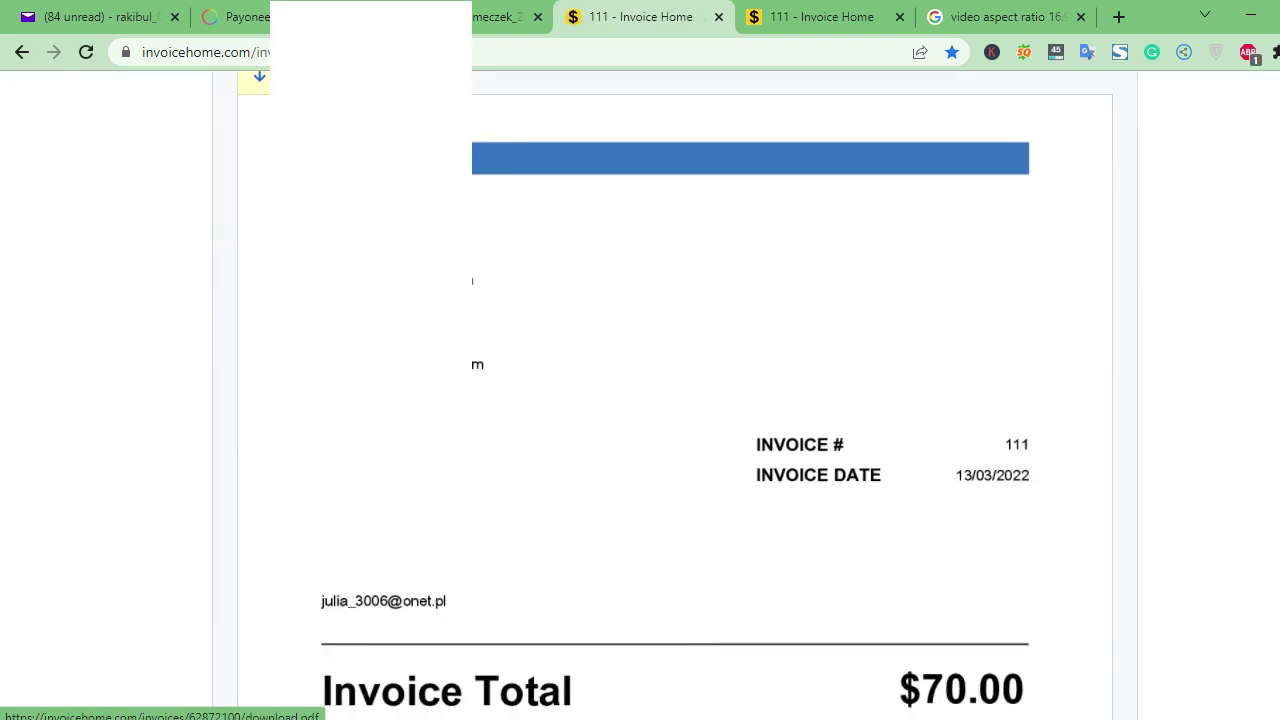
scroll(780, 382, "down", 2)
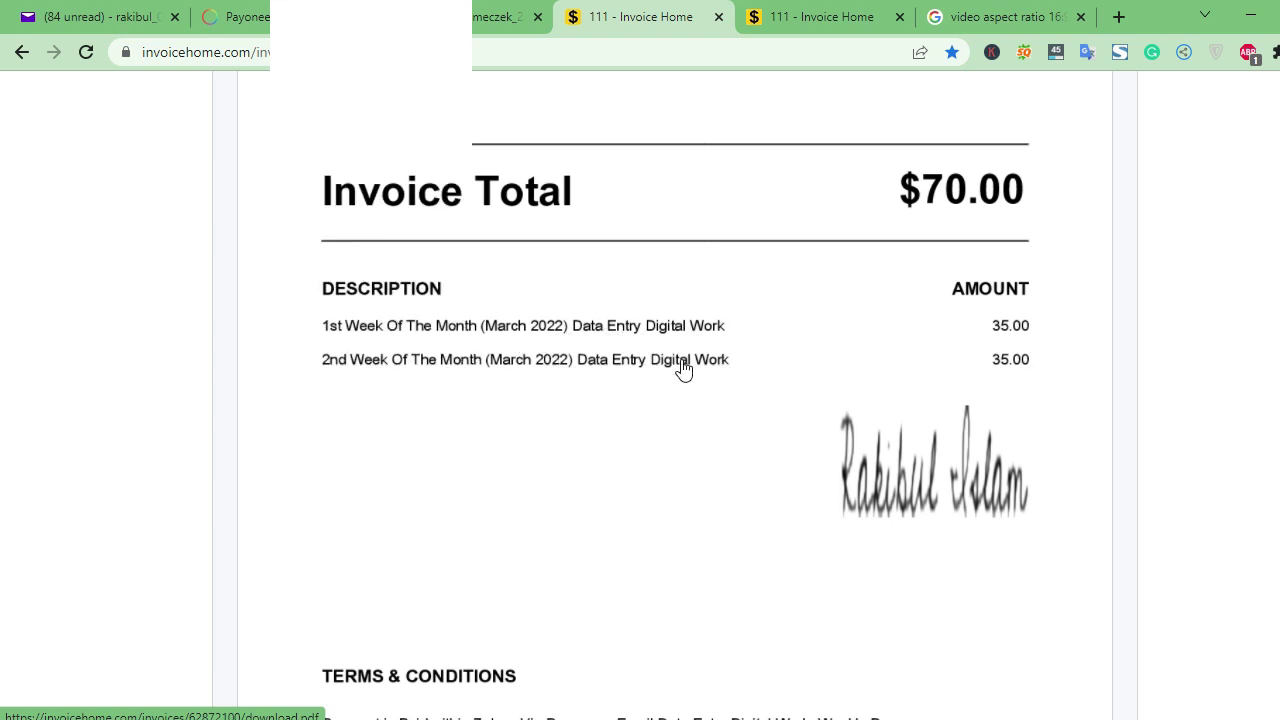
scroll(519, 408, "down", 3)
left_click(660, 595)
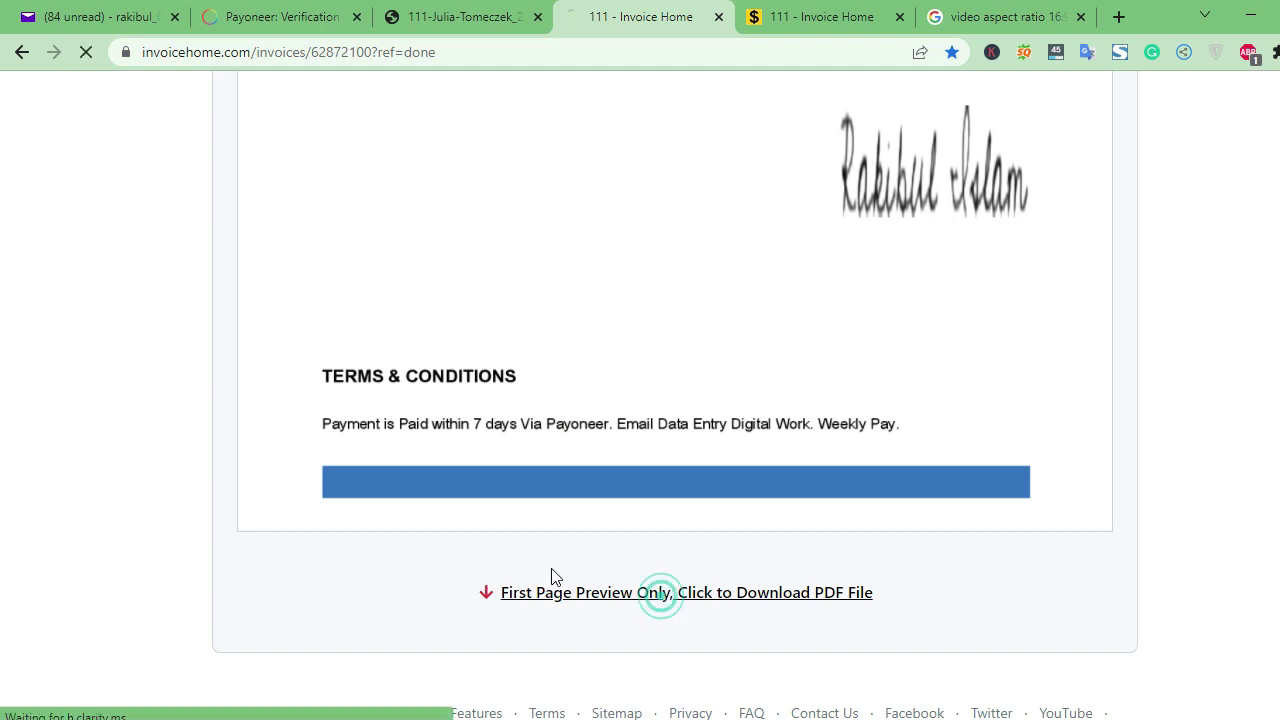
left_click(632, 444)
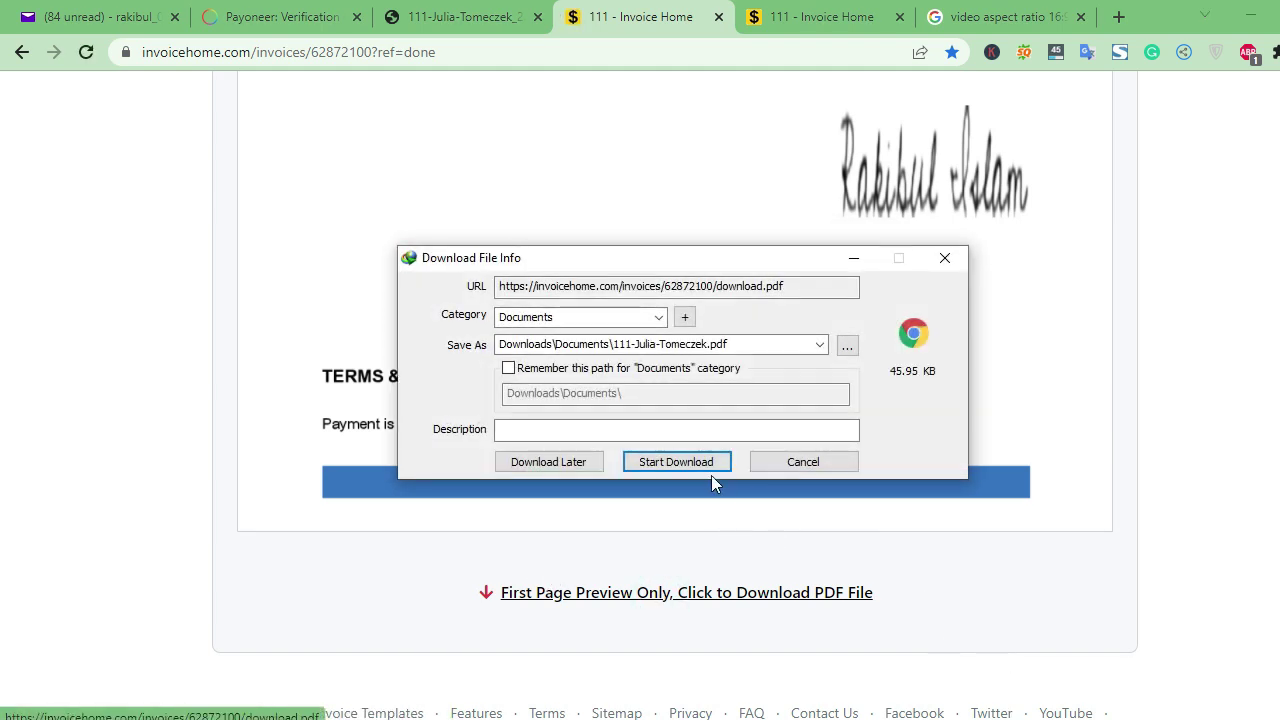
left_click(700, 464)
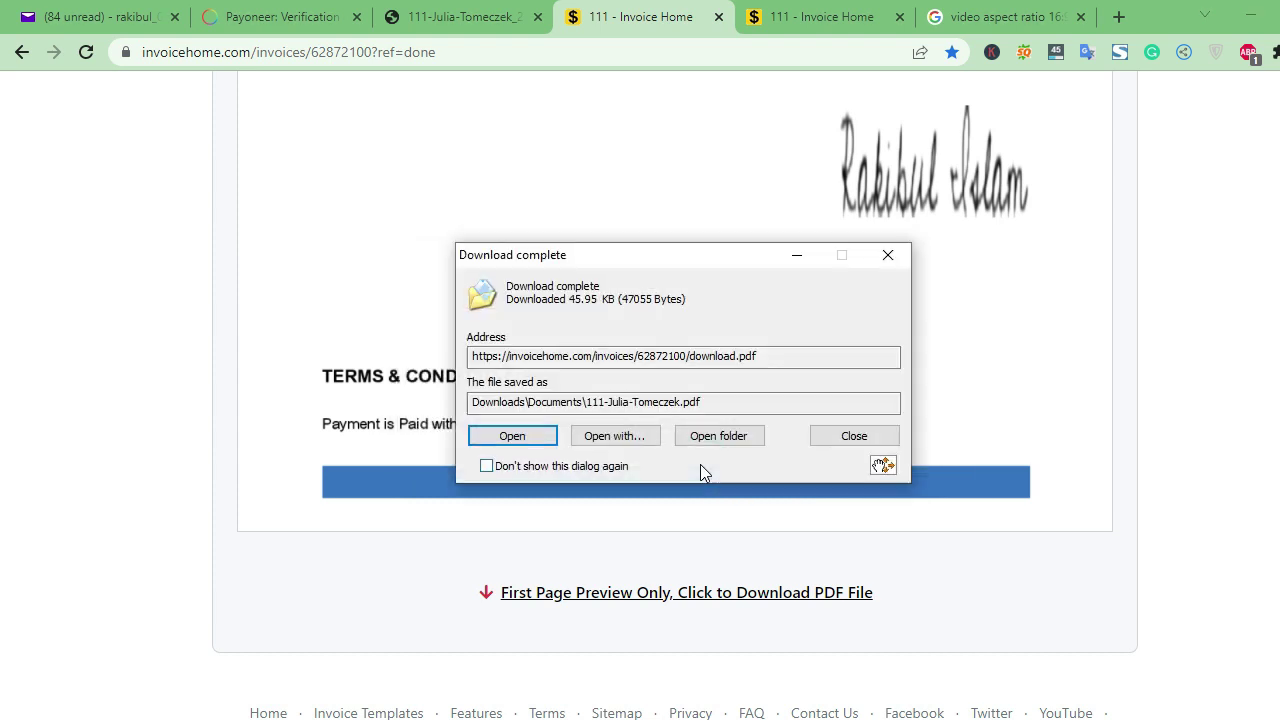
Open the newly downloaded invoice PDF from the Downloads\Documents folder, check its line item descriptions and signature, and close it.
left_click(718, 440)
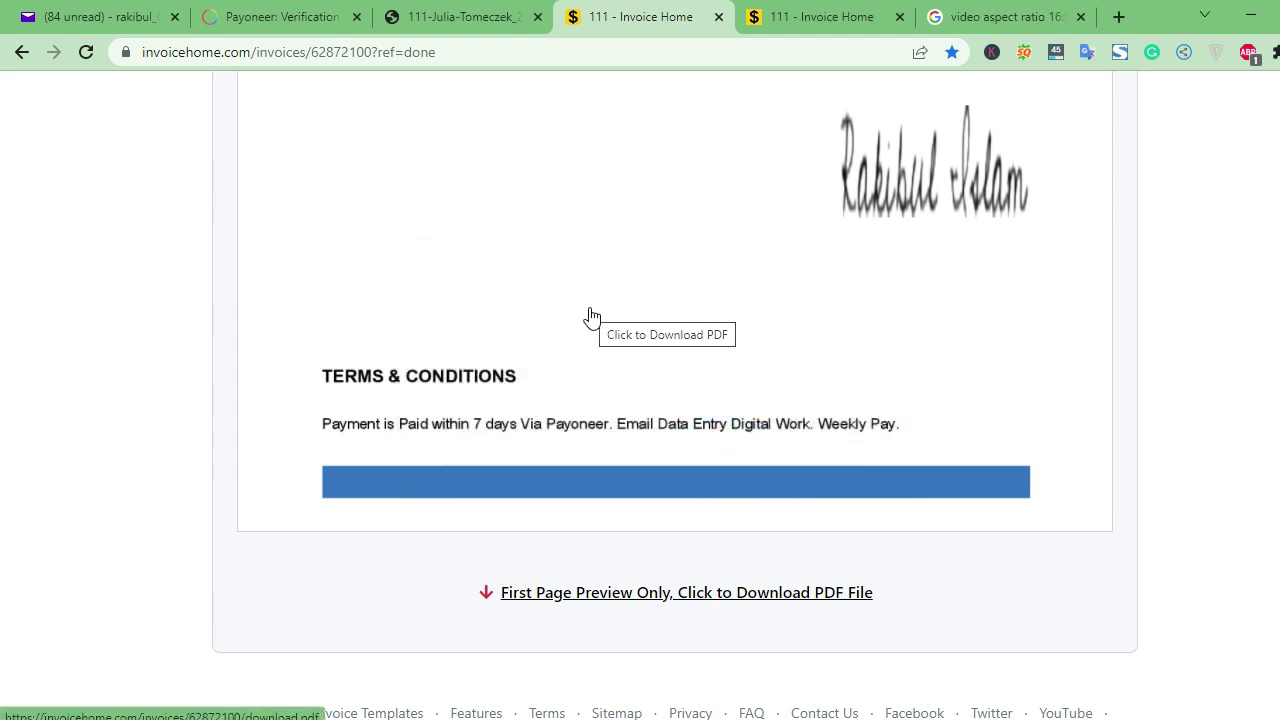
mouse_move(188, 719)
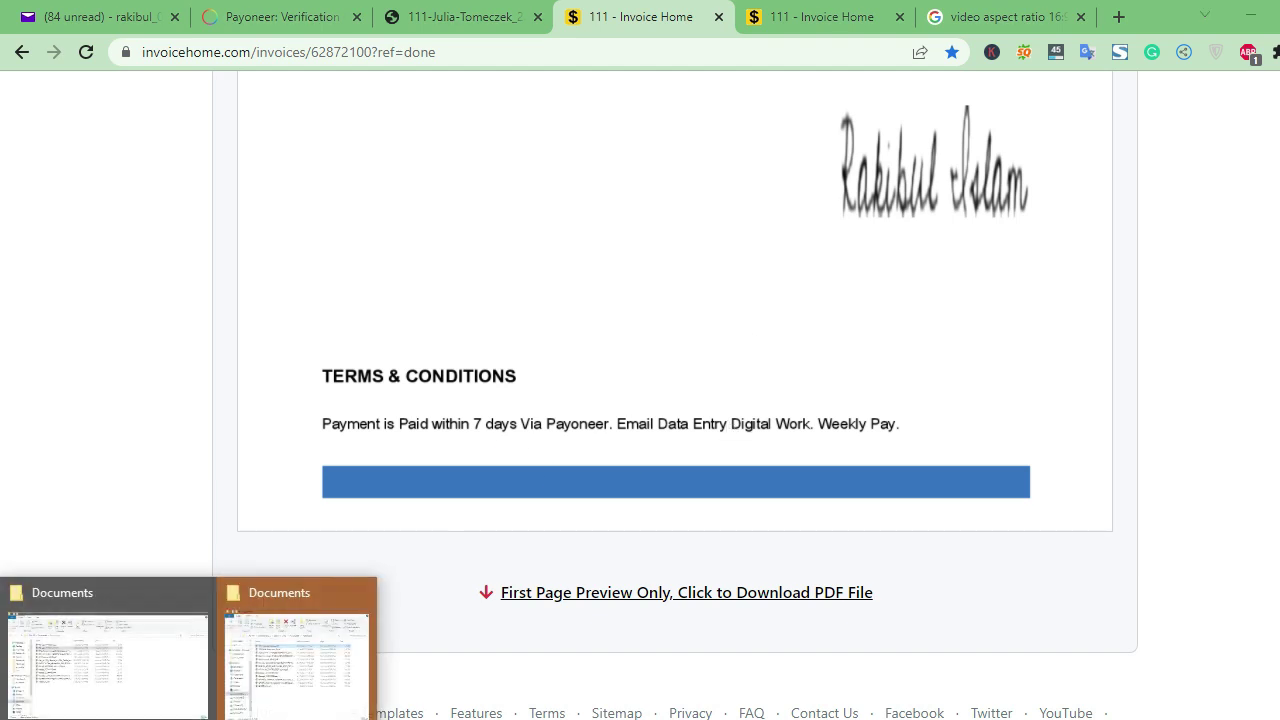
left_click(290, 660)
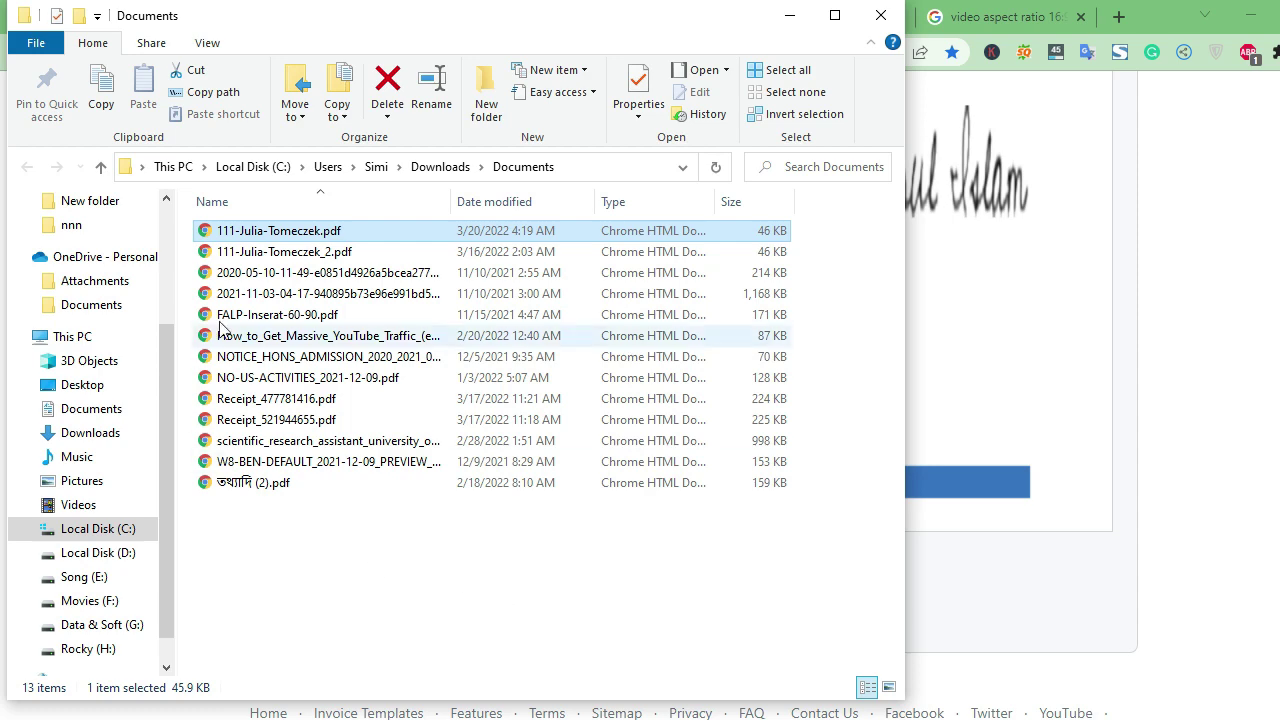
double_click(267, 231)
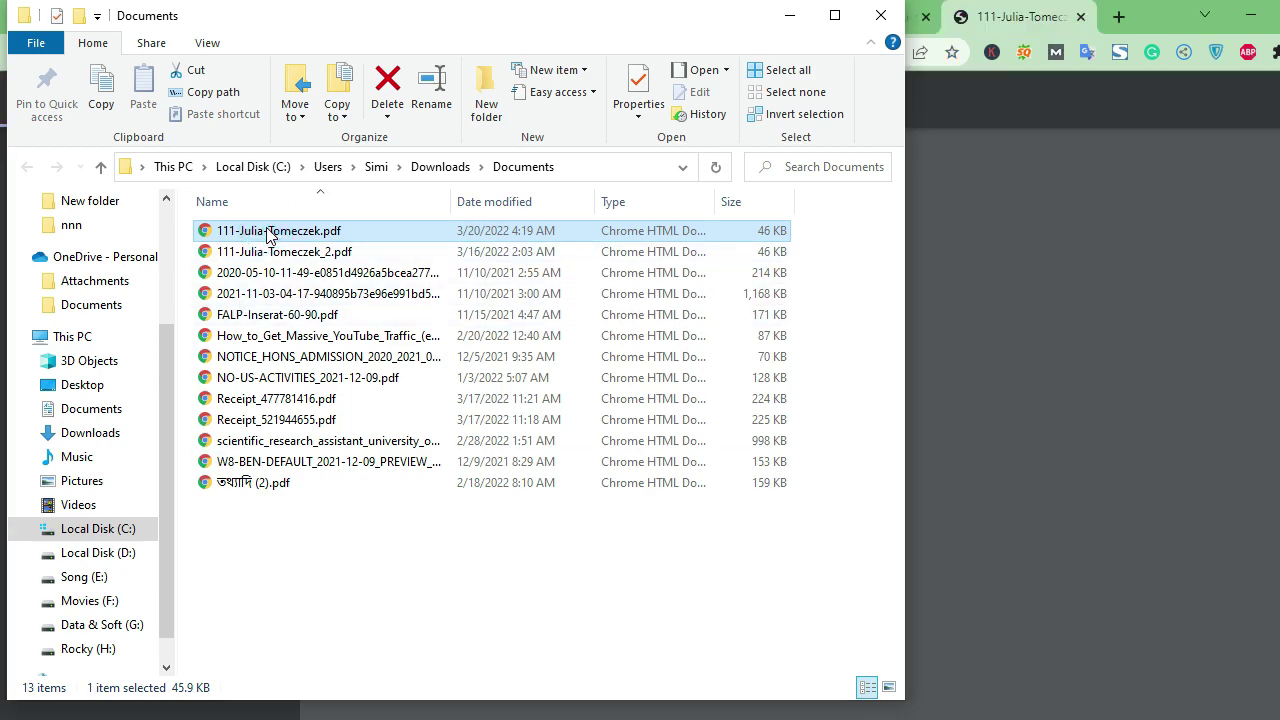
scroll(687, 490, "down", 5)
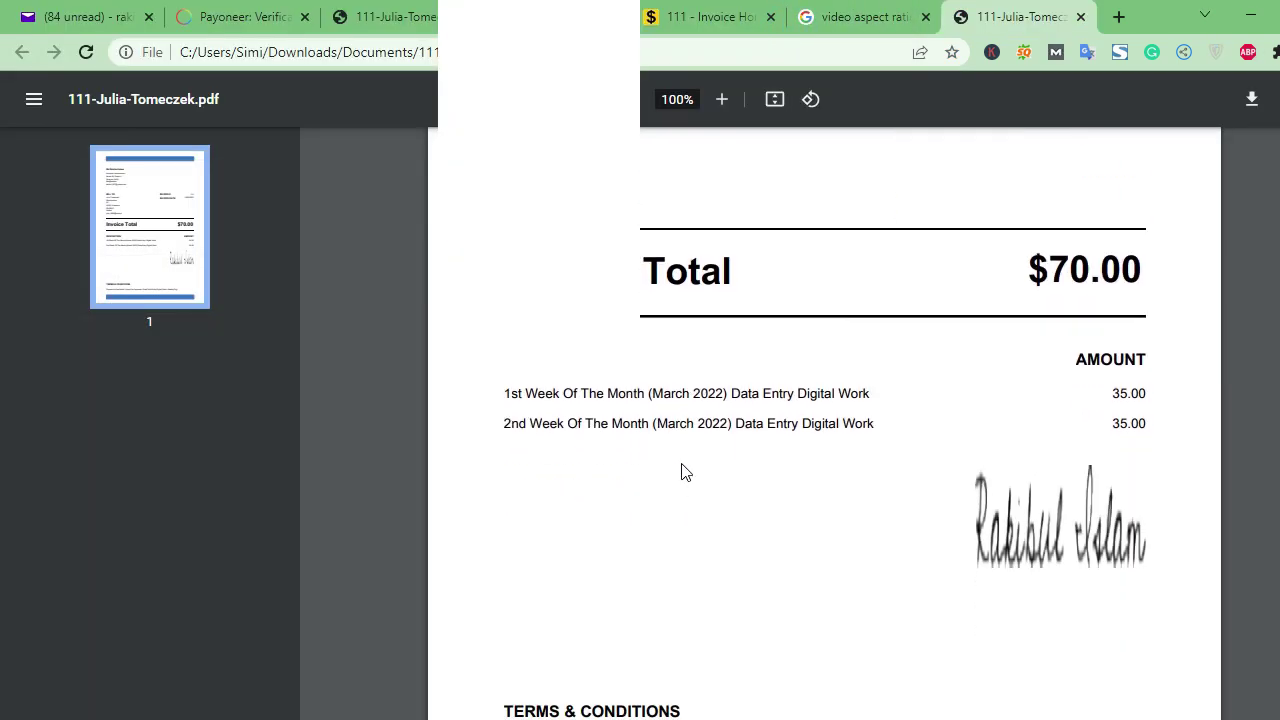
left_click(1080, 17)
Switch to Payoneer's Verification Center and start browsing for a file for the "Submit invoice" requirement.
left_click(260, 8)
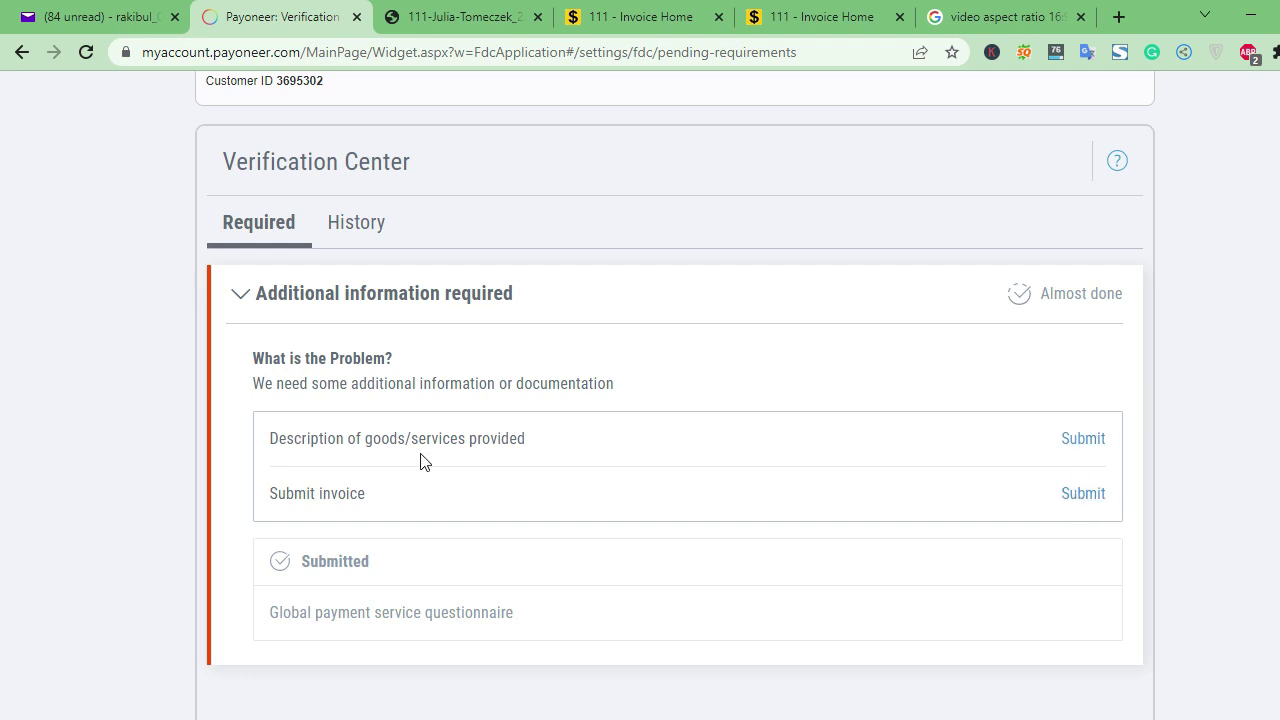
left_click(1073, 497)
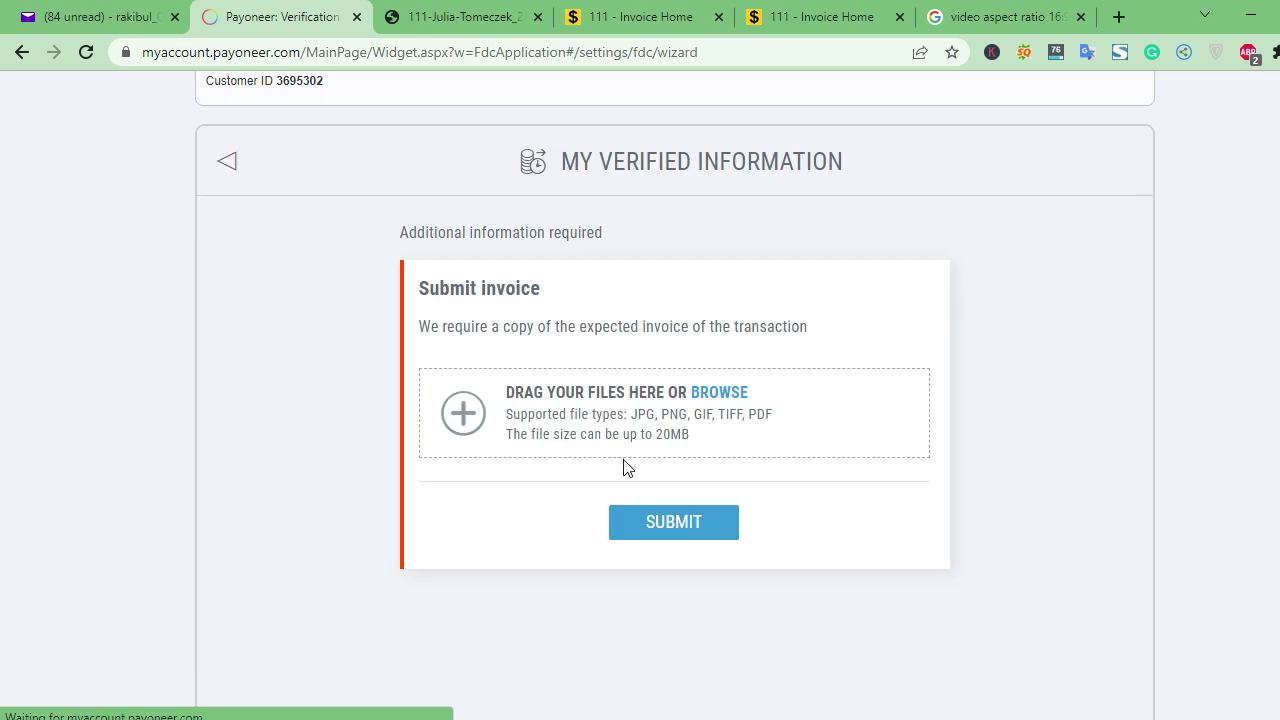
left_click(719, 393)
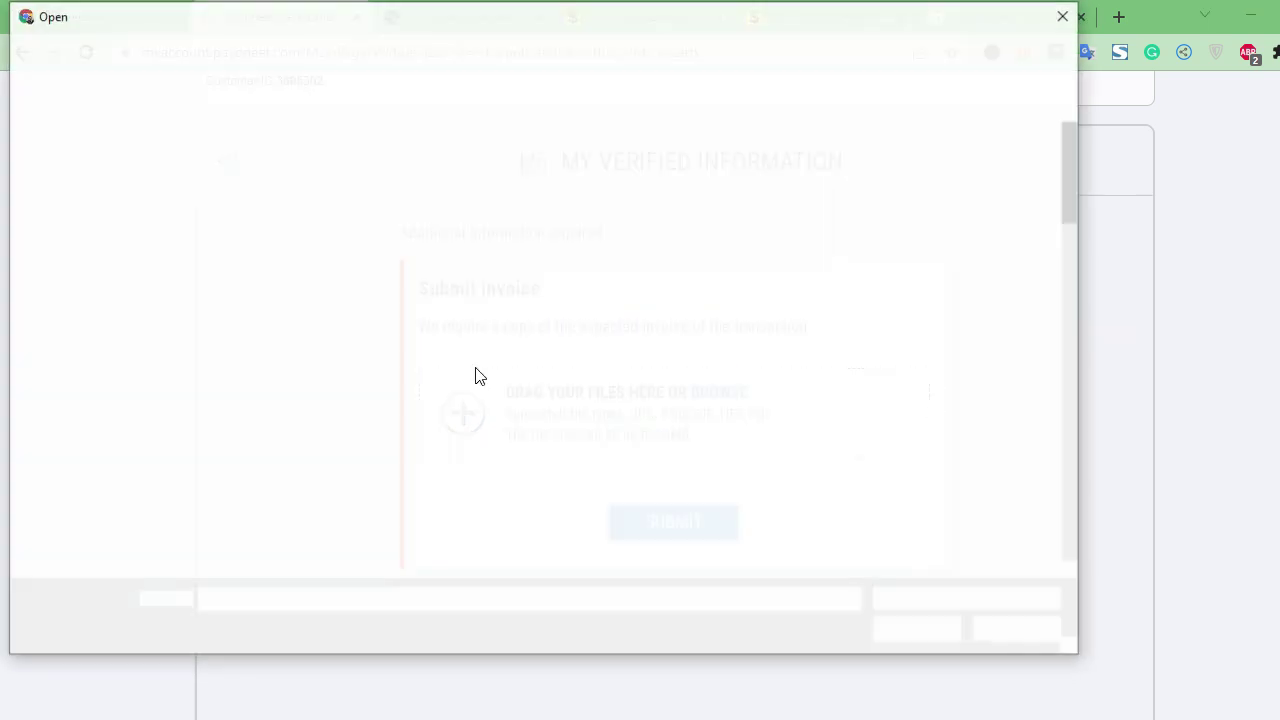
Attach the newly downloaded invoice PDF from the Documents folder inside Downloads and request its preview.
left_click(90, 180)
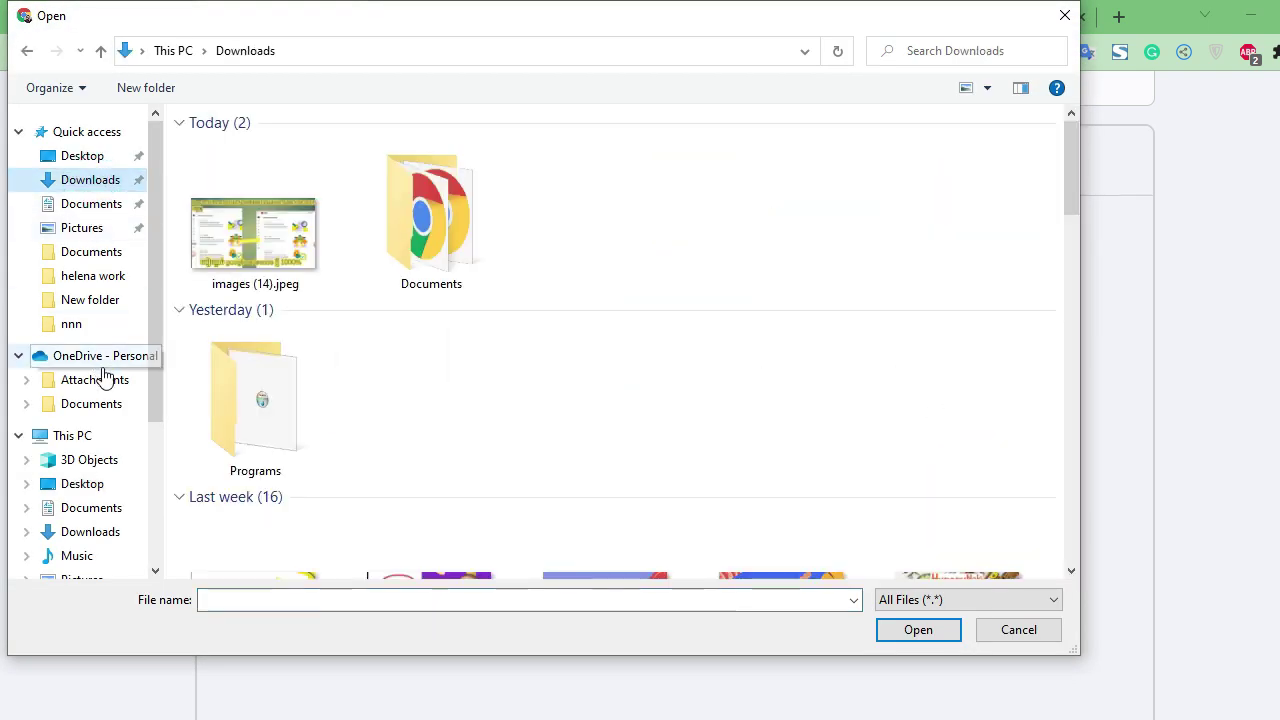
left_click(100, 405)
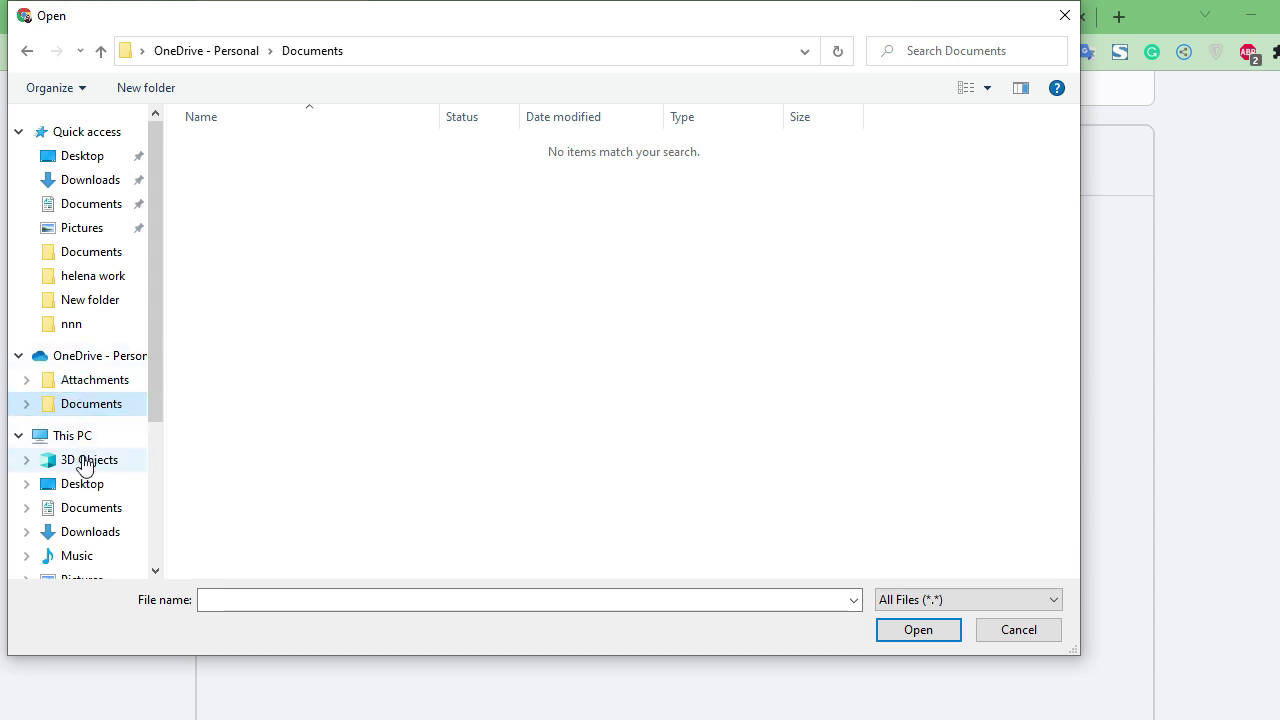
left_click(91, 202)
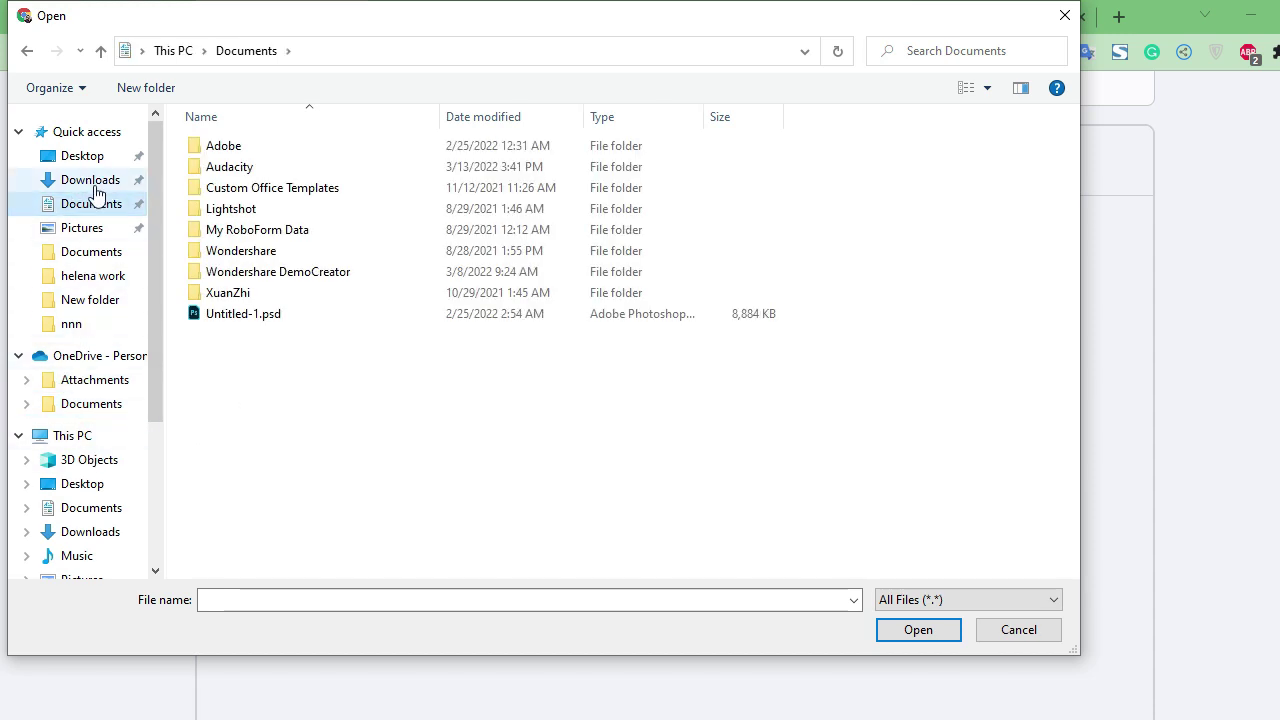
left_click(97, 183)
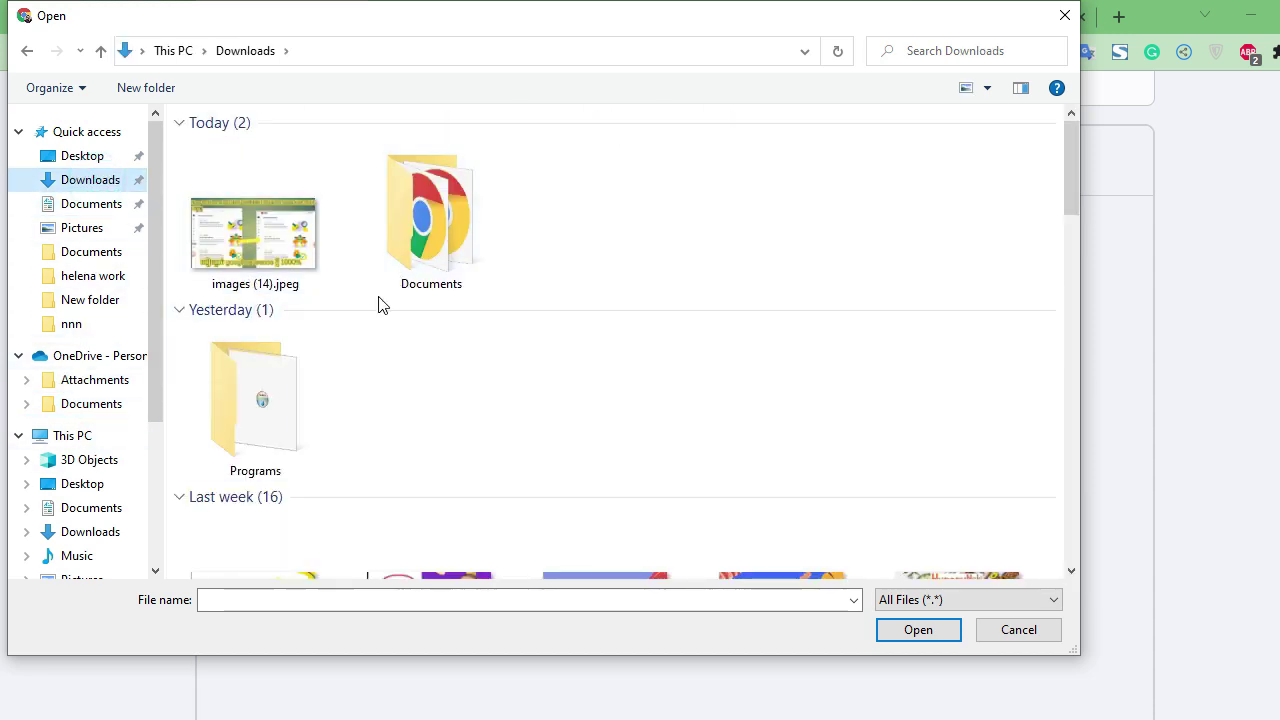
left_click(431, 240)
double_click(431, 240)
left_click(271, 143)
double_click(271, 143)
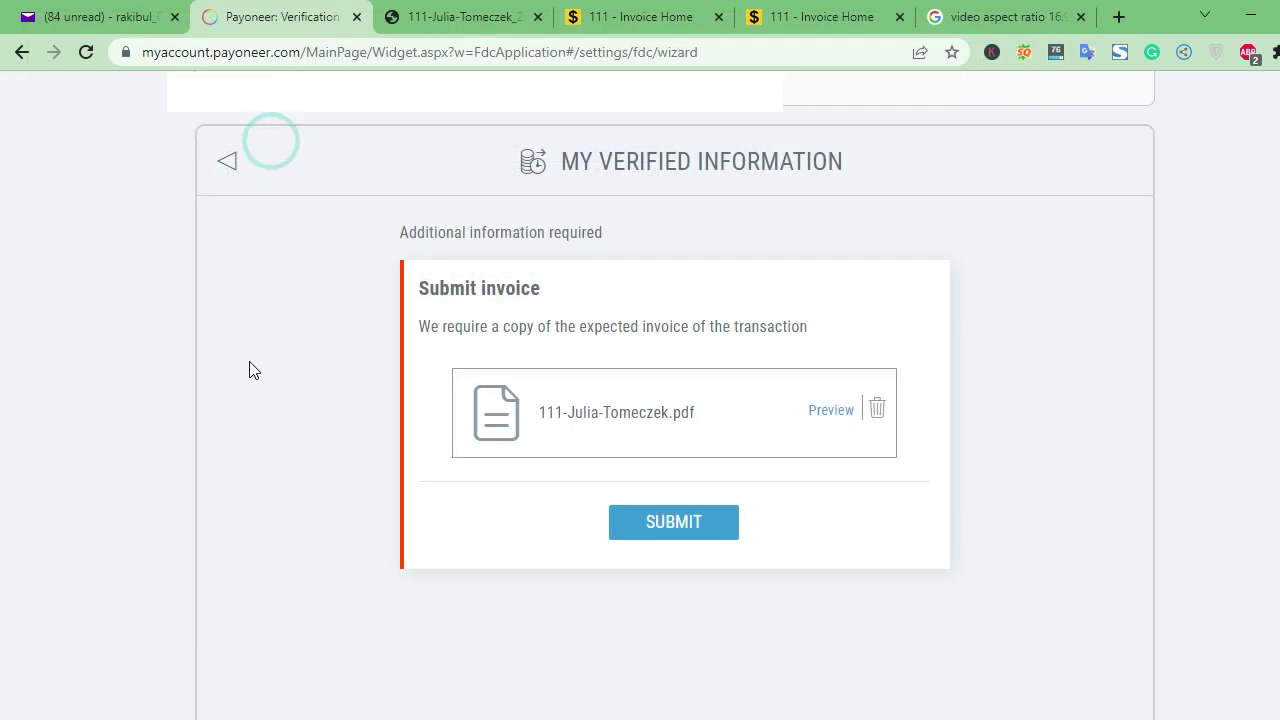
left_click(820, 410)
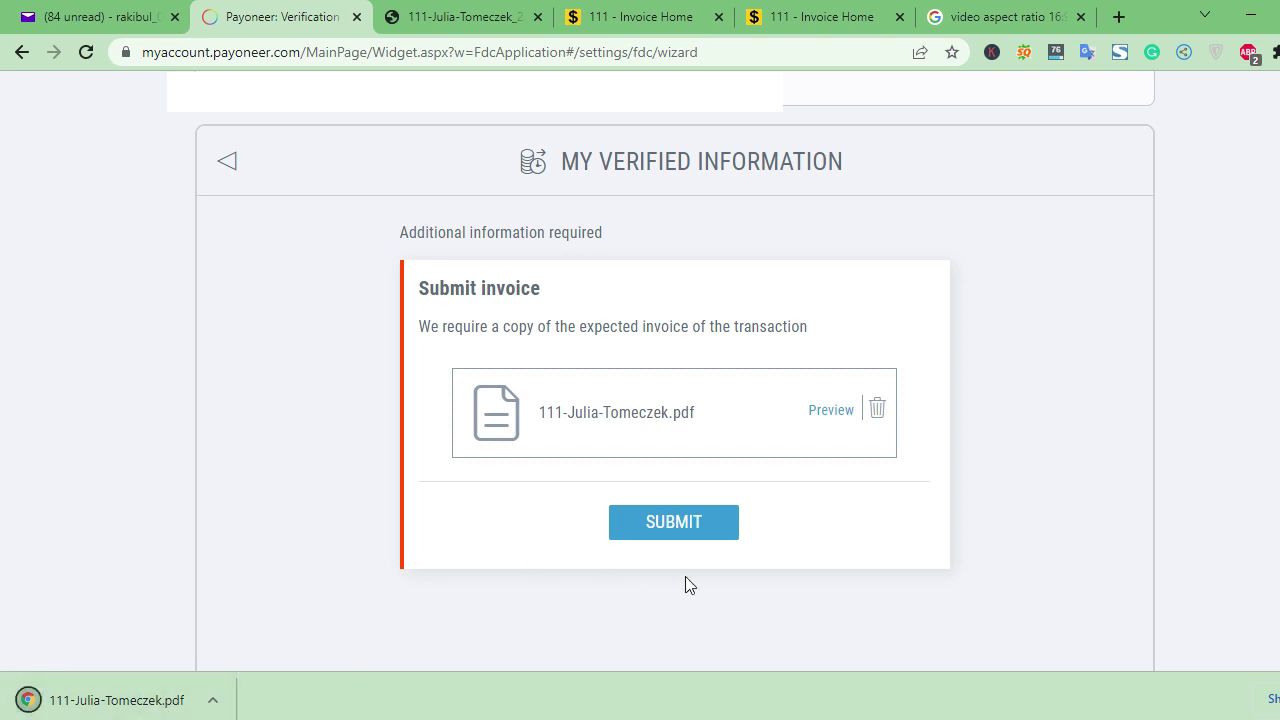
Submit the attached invoice and open the remaining "Description of goods/services provided" requirement.
left_click(670, 528)
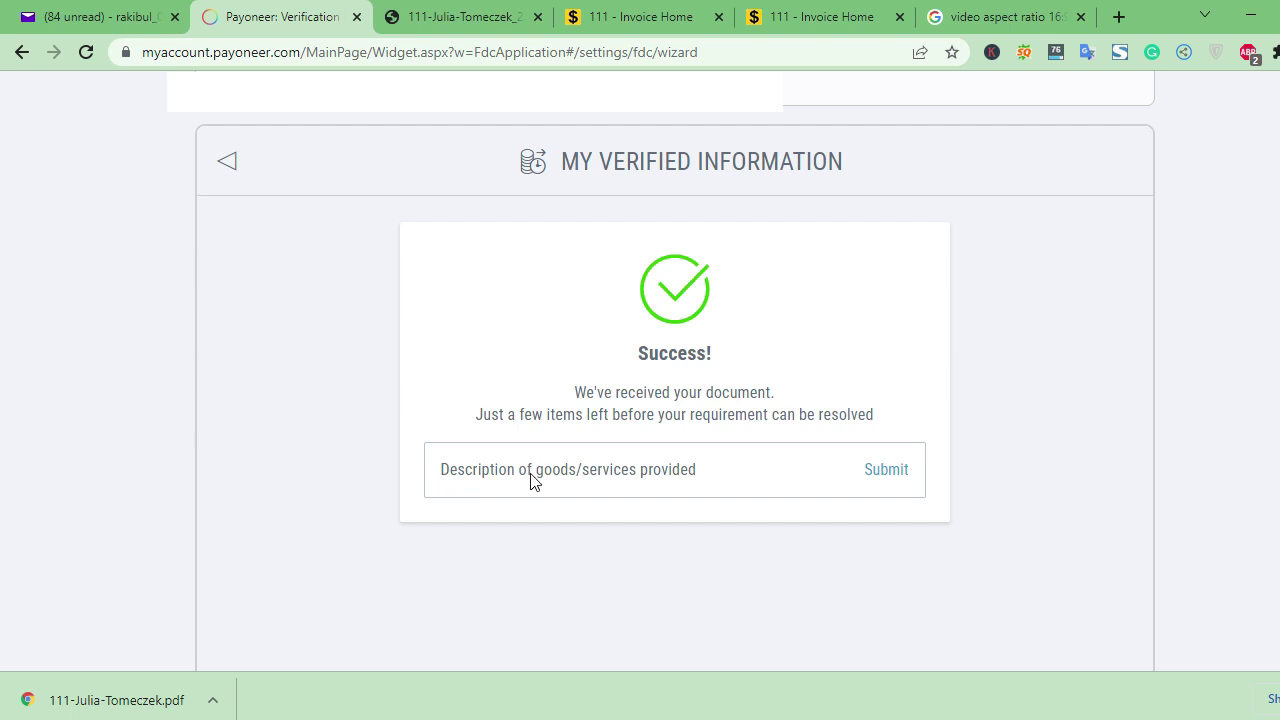
left_click(887, 478)
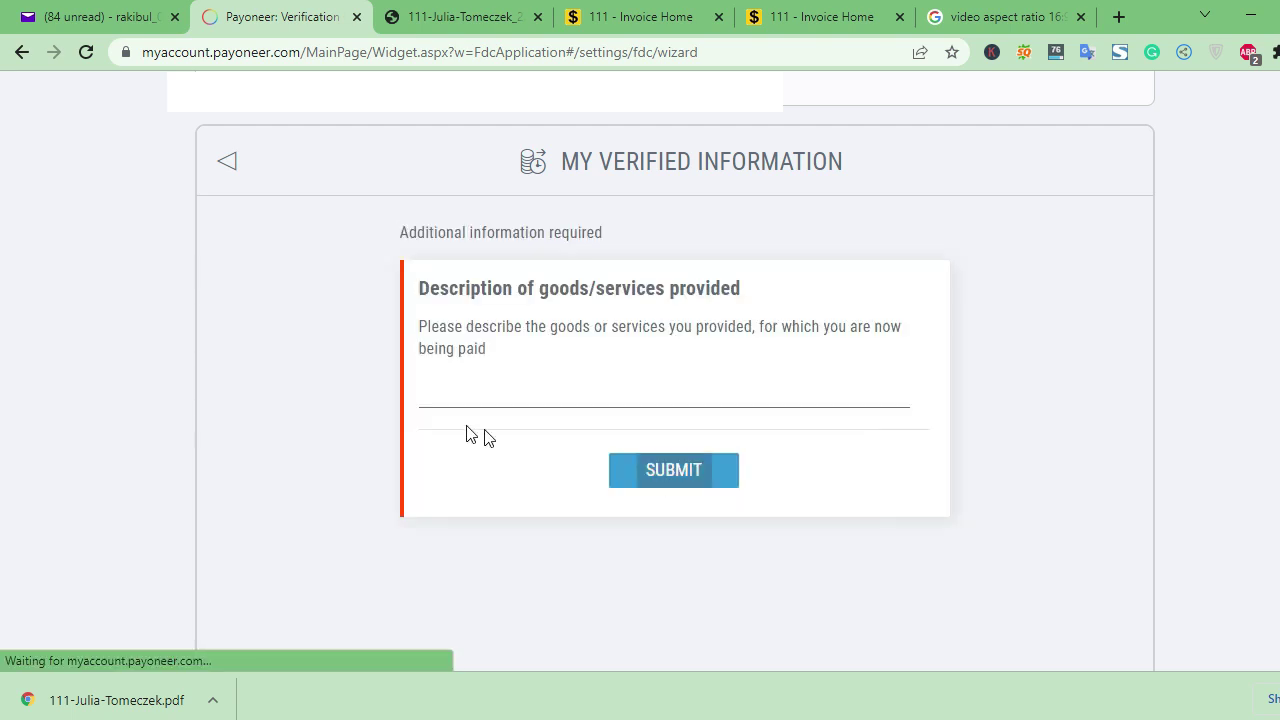
Describe the goods or services provided as "Email Collecting Data entry work" and submit the description.
left_click(463, 398)
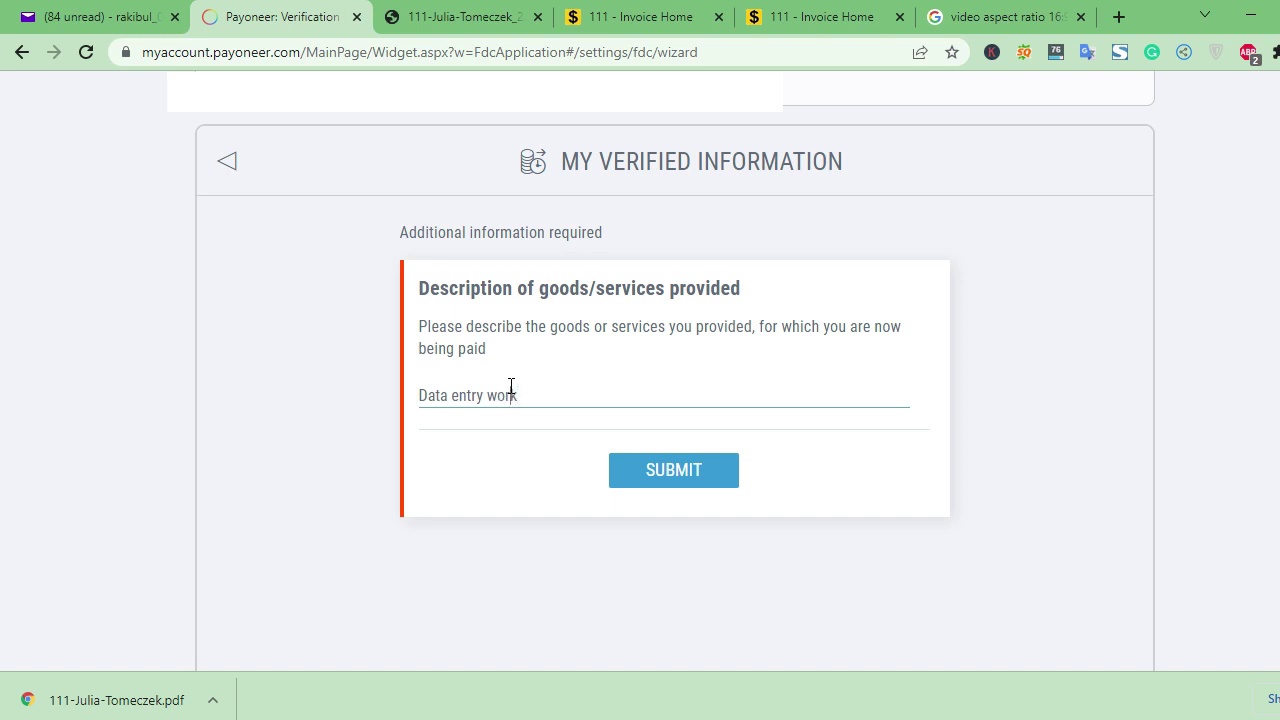
type("Email")
type(" collectin")
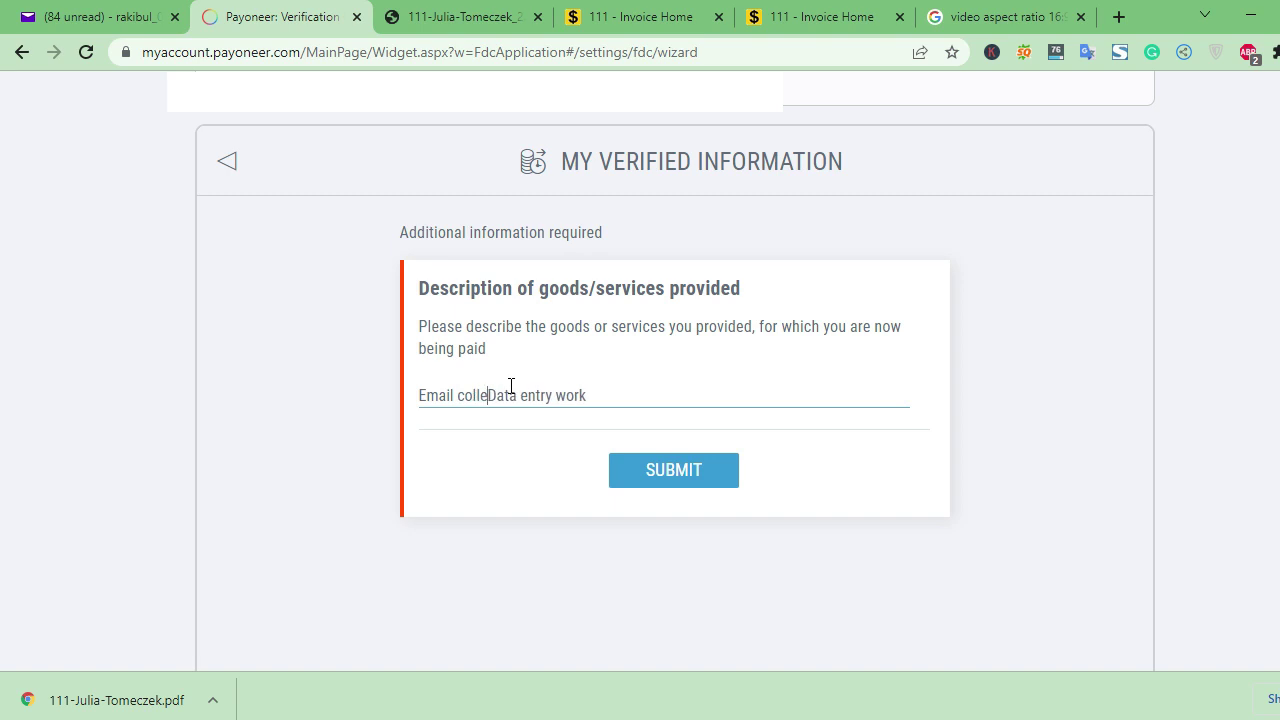
type("g")
left_click(463, 398)
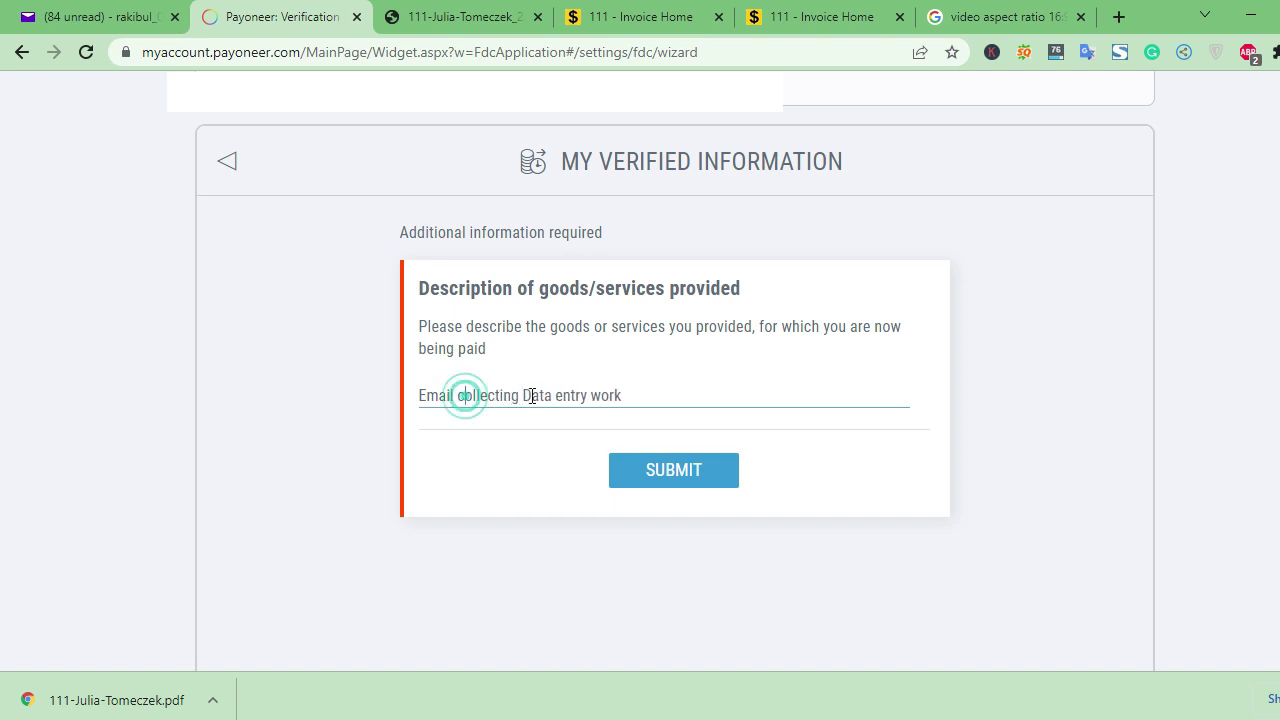
key("BackSpace")
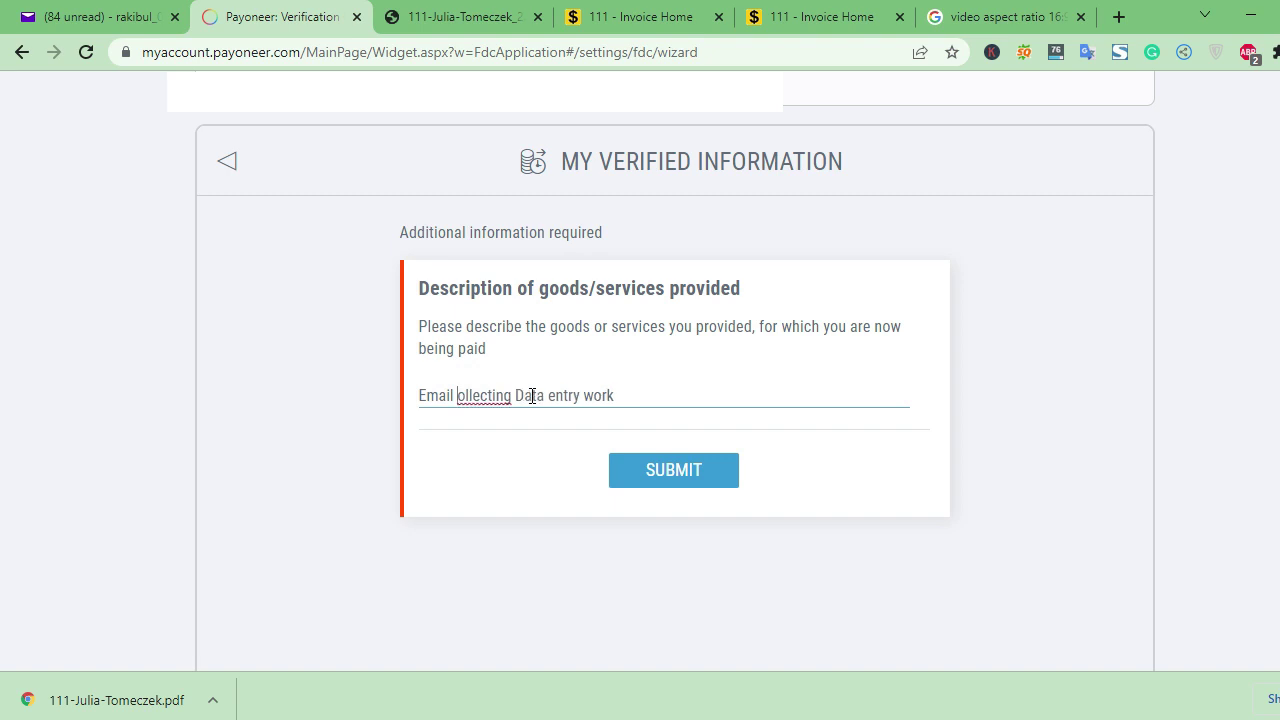
type("C")
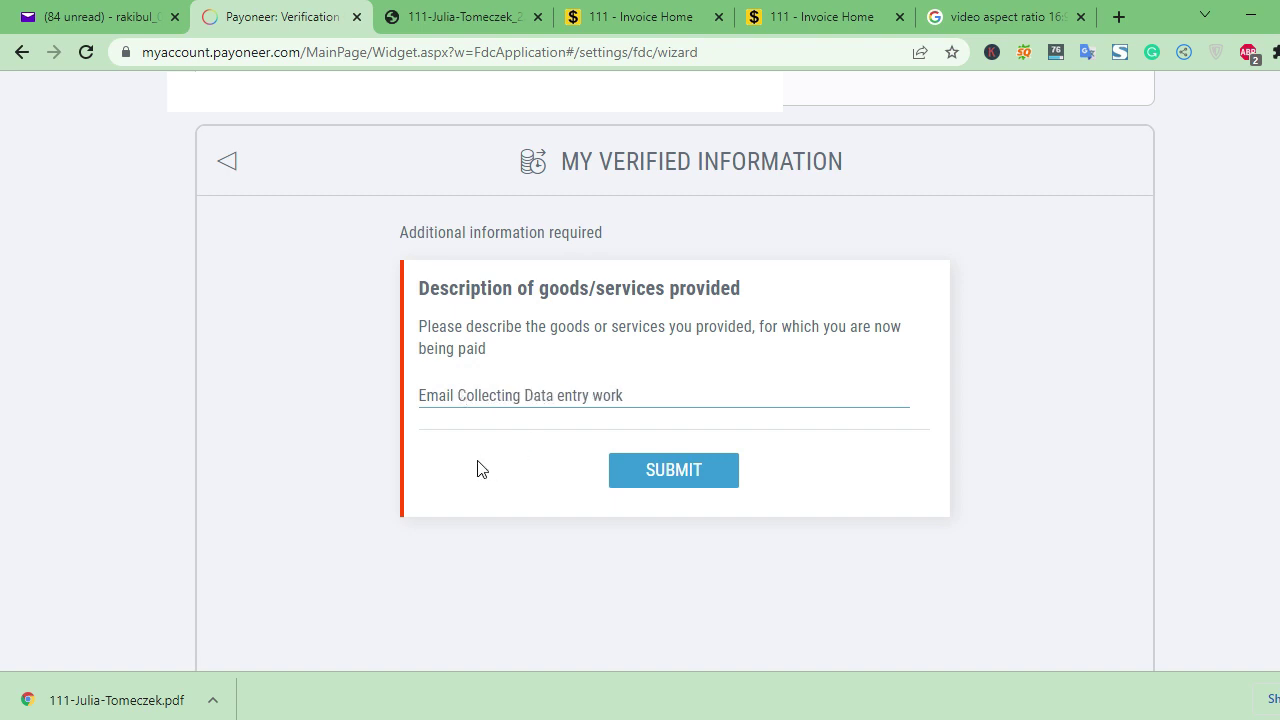
left_click(676, 469)
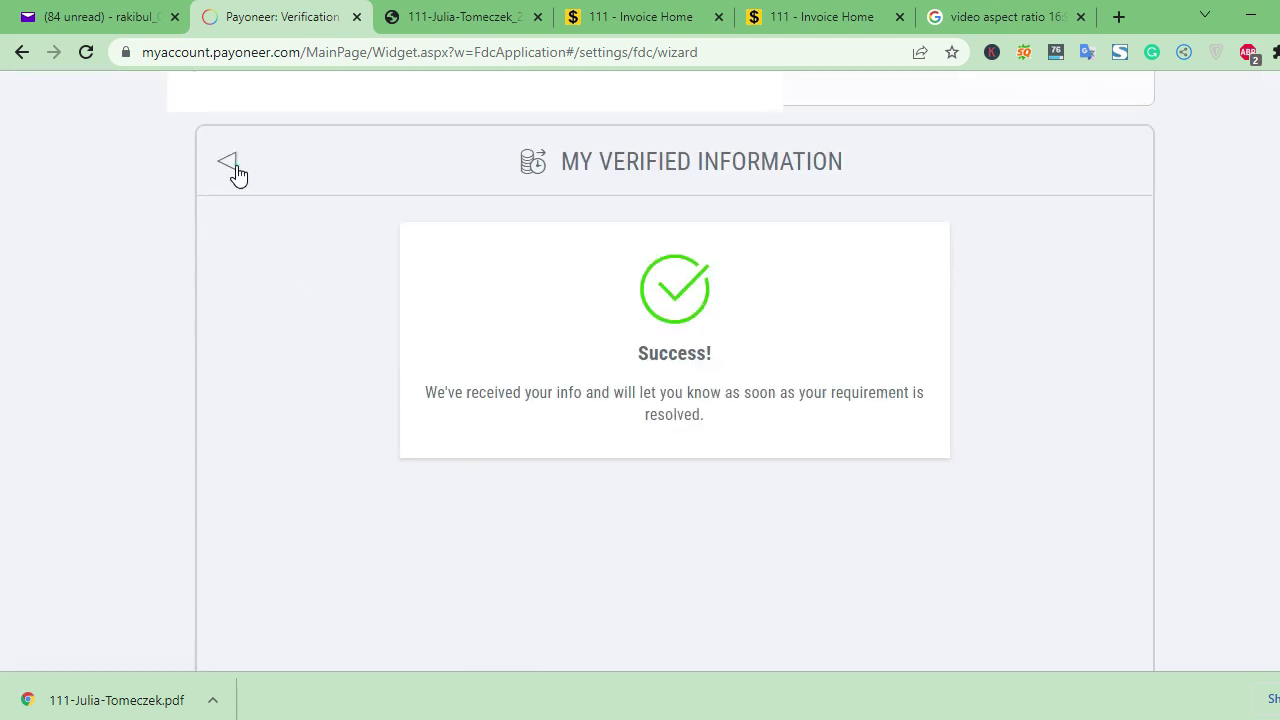
Return to the Verification Center's history and check the submission dates and statuses of the Emails, Business Profile and Invoice requirements.
left_click(229, 164)
left_click(351, 228)
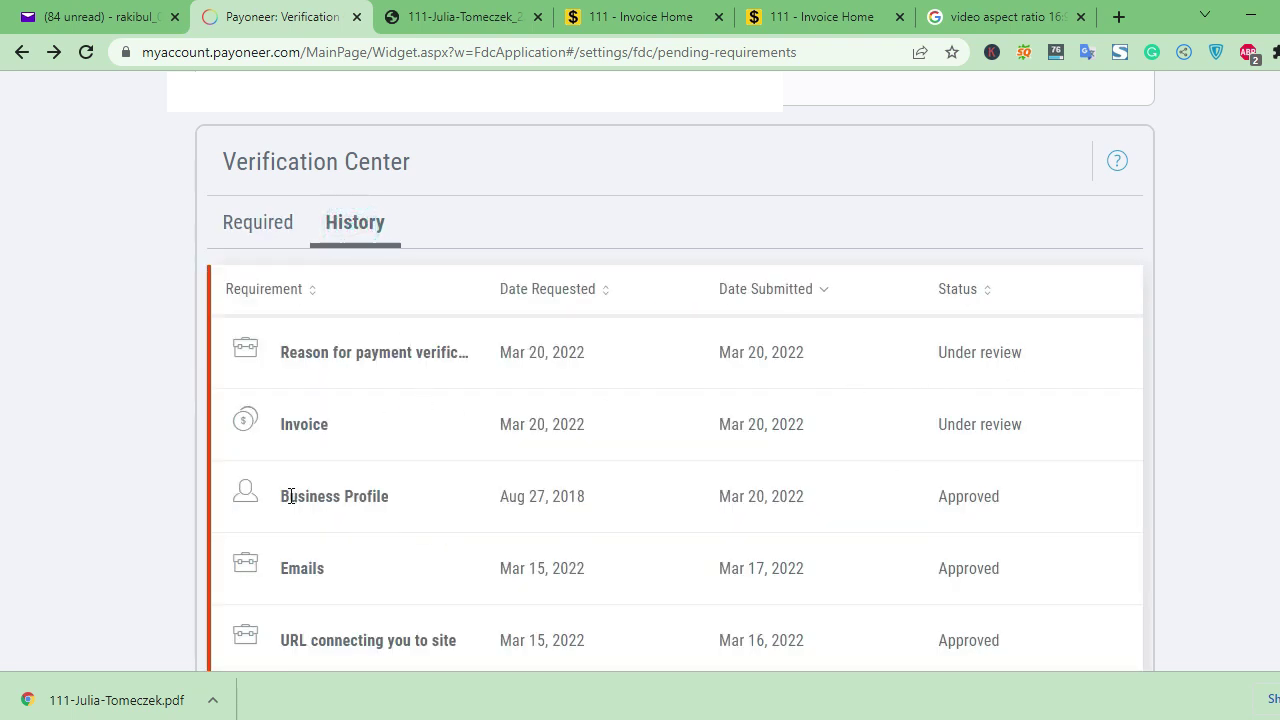
double_click(284, 566)
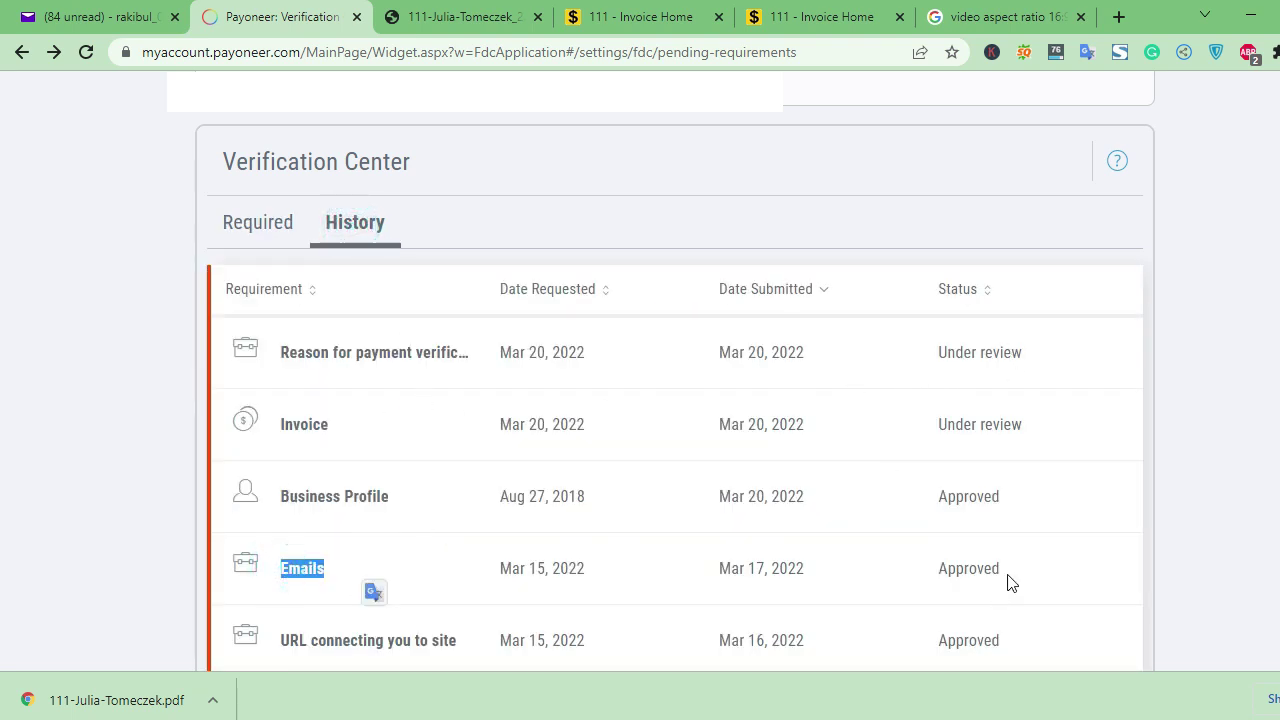
left_click_drag(747, 569, 780, 570)
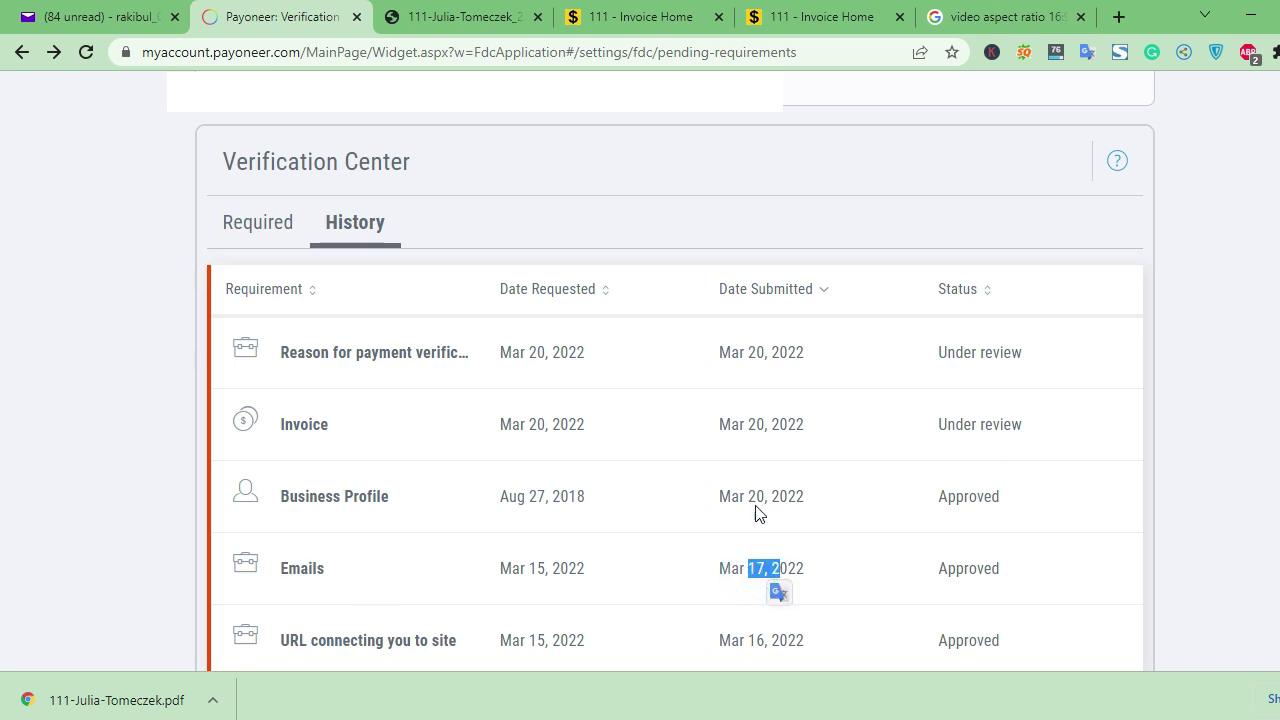
left_click_drag(745, 500, 789, 498)
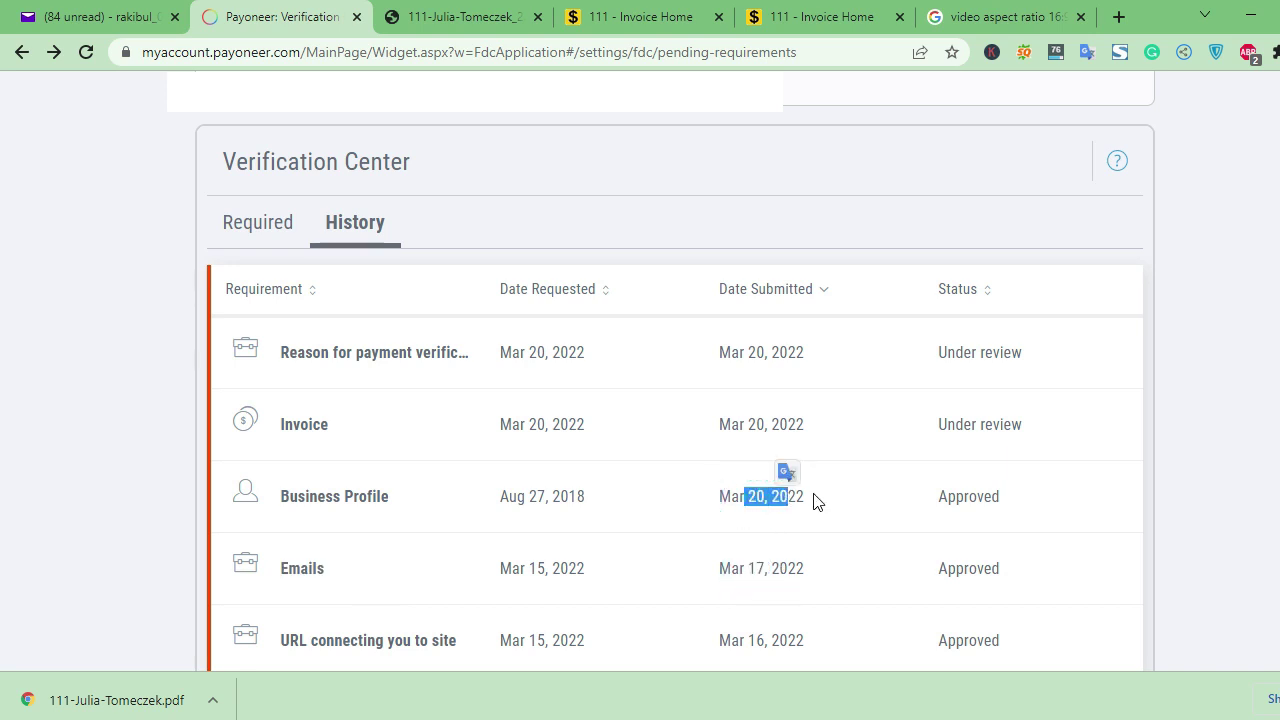
left_click_drag(745, 426, 780, 426)
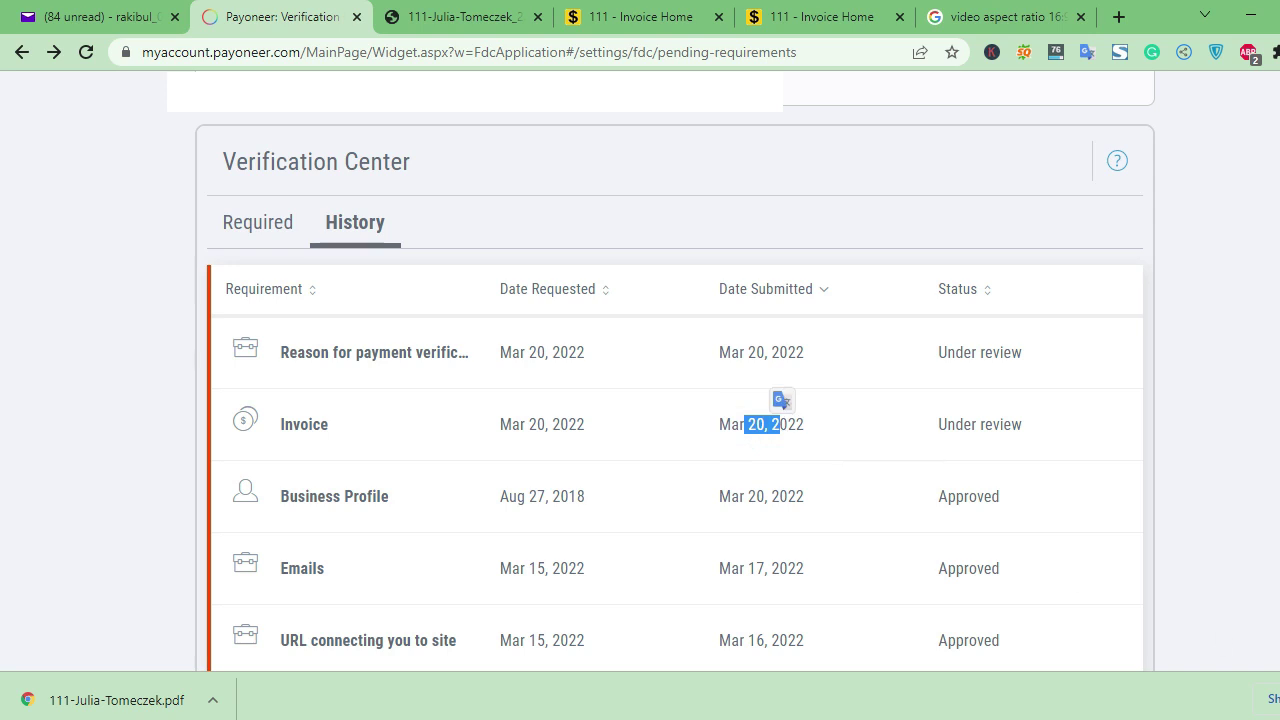
scroll(605, 420, "up", 3)
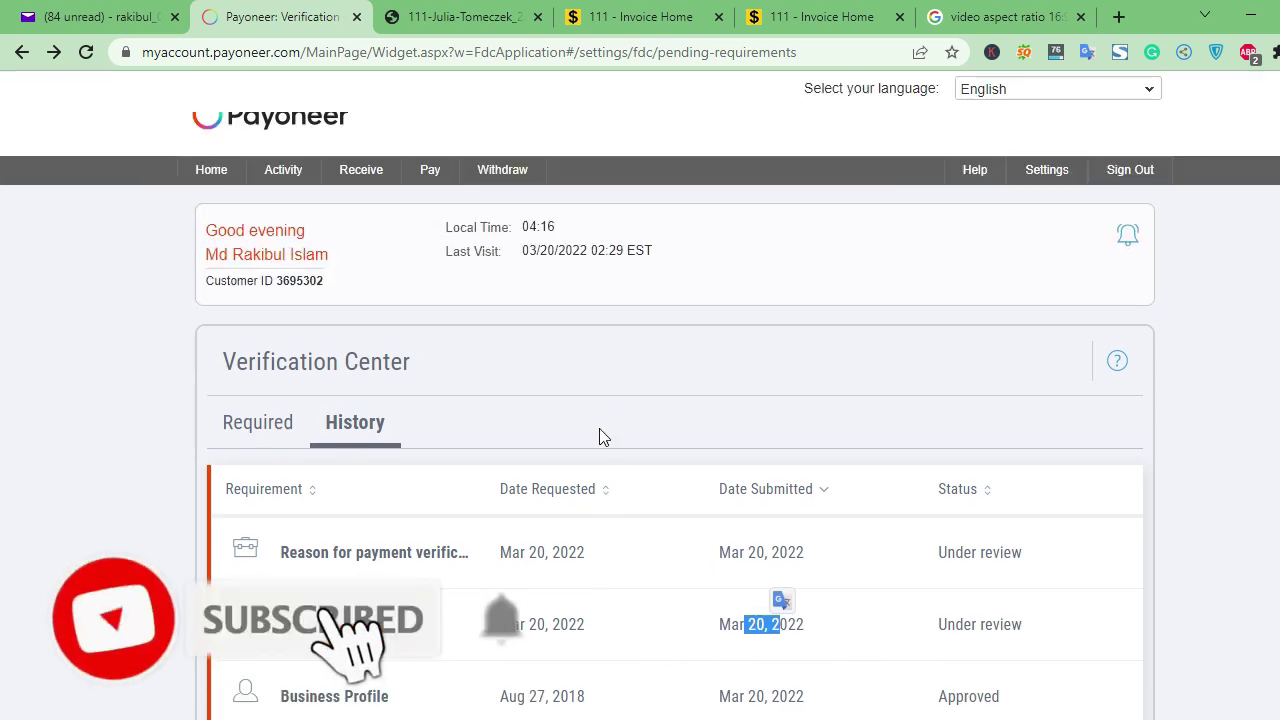
scroll(481, 433, "down", 2)
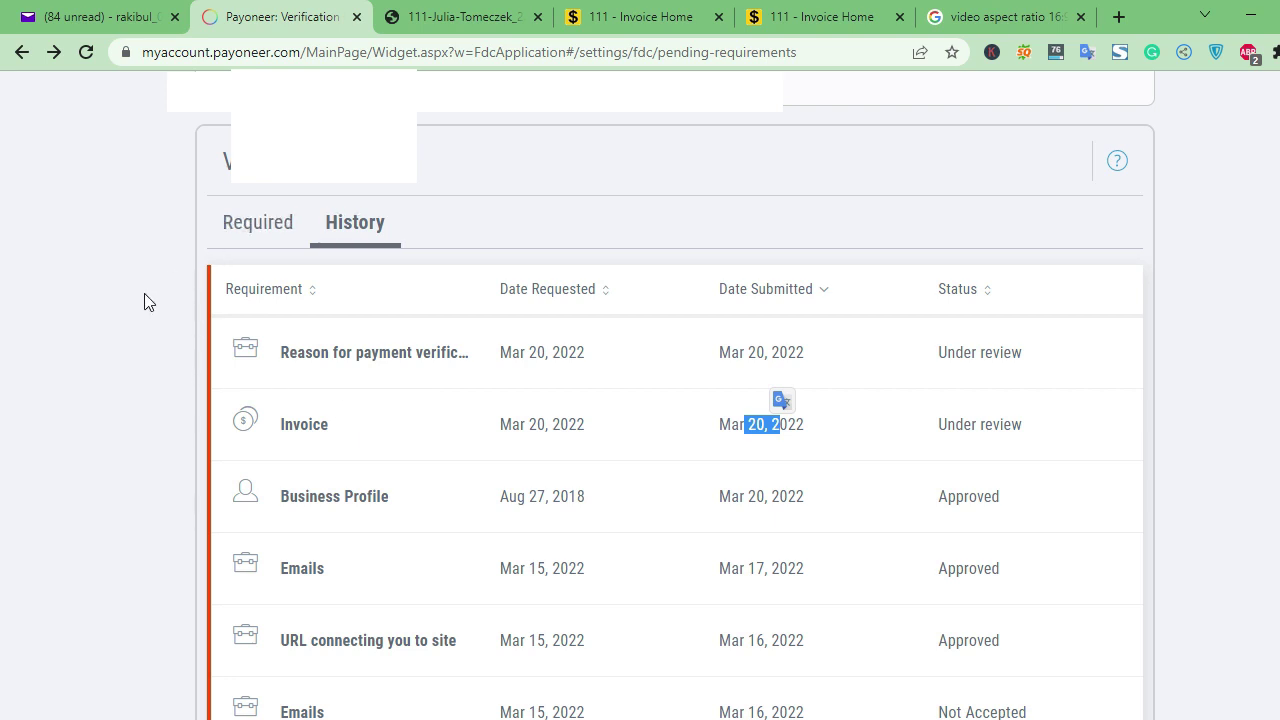
Check the Verification Center for outstanding required items, comparing them with the history of submitted requirements.
left_click(254, 238)
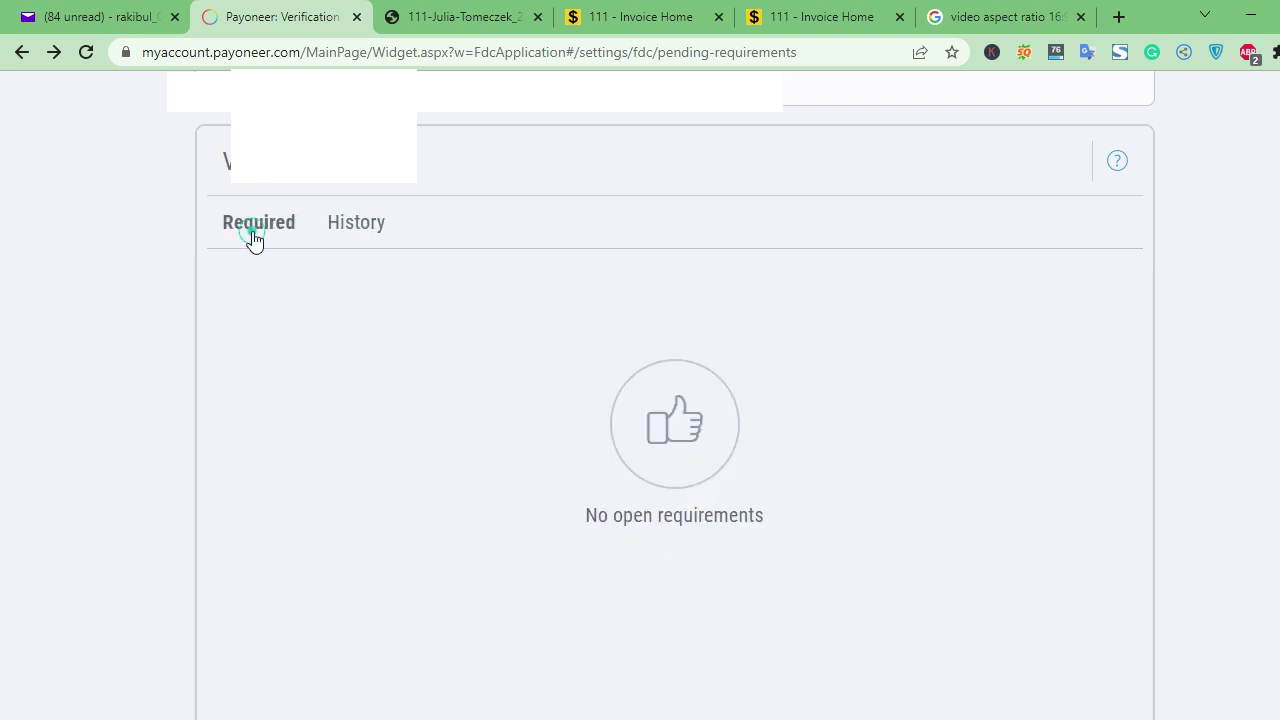
left_click(337, 230)
scroll(280, 290, "down", 2)
scroll(200, 330, "up", 4)
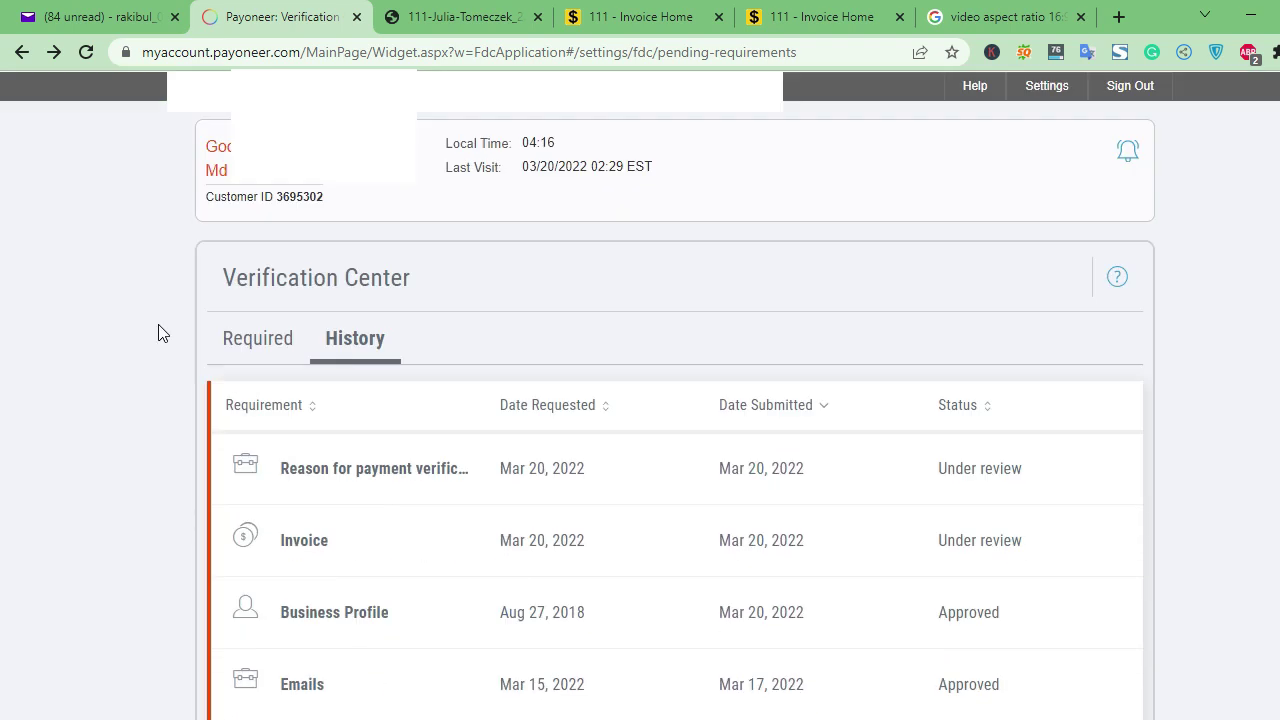
left_click(248, 420)
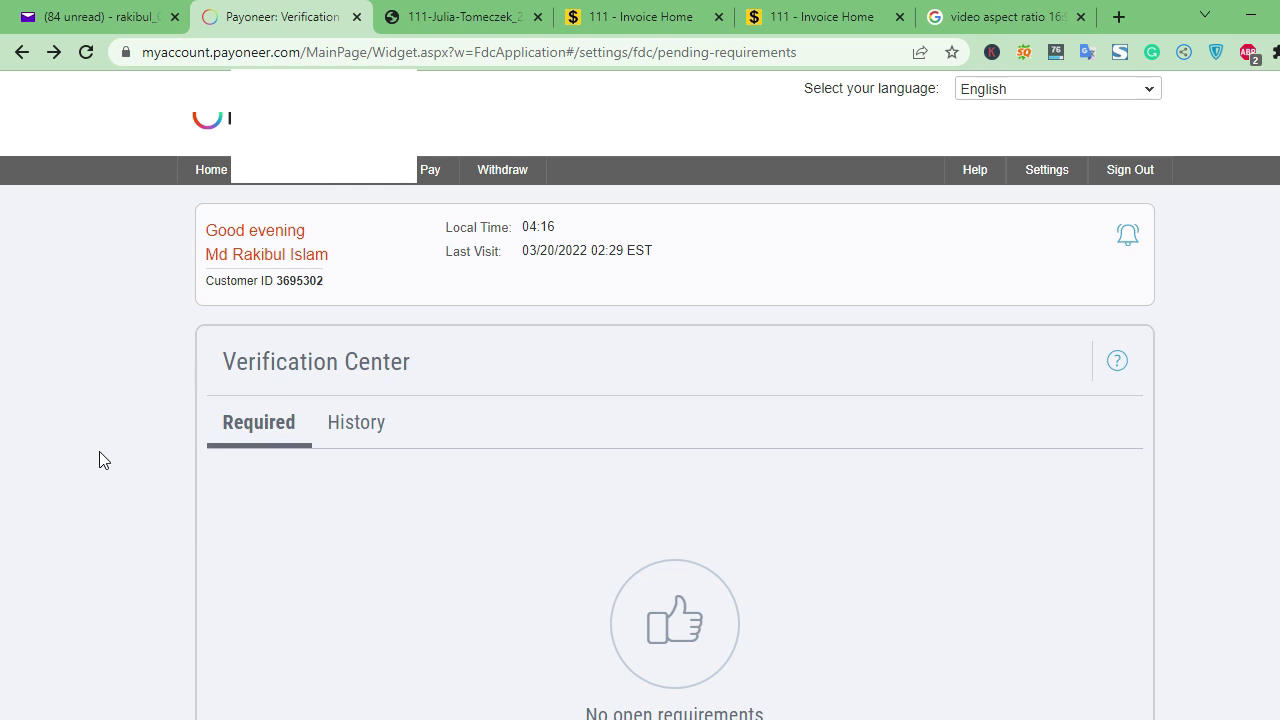
scroll(140, 452, "down", 3)
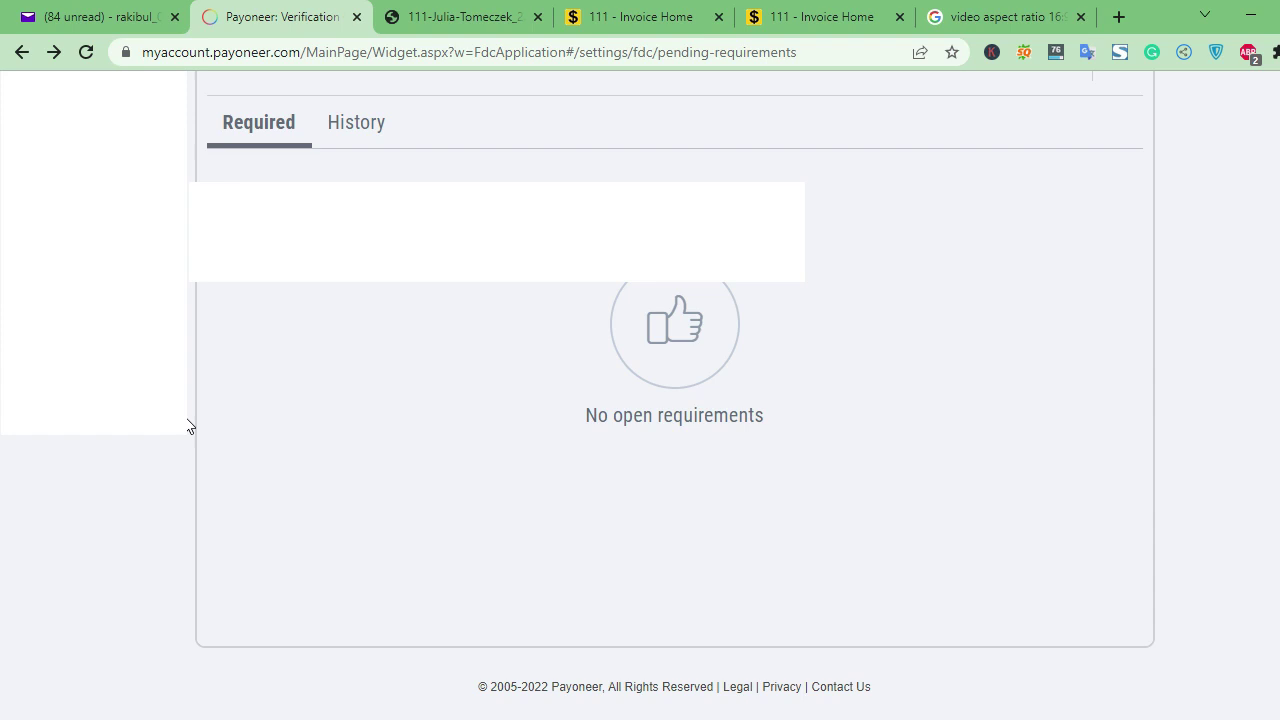
left_click(120, 17)
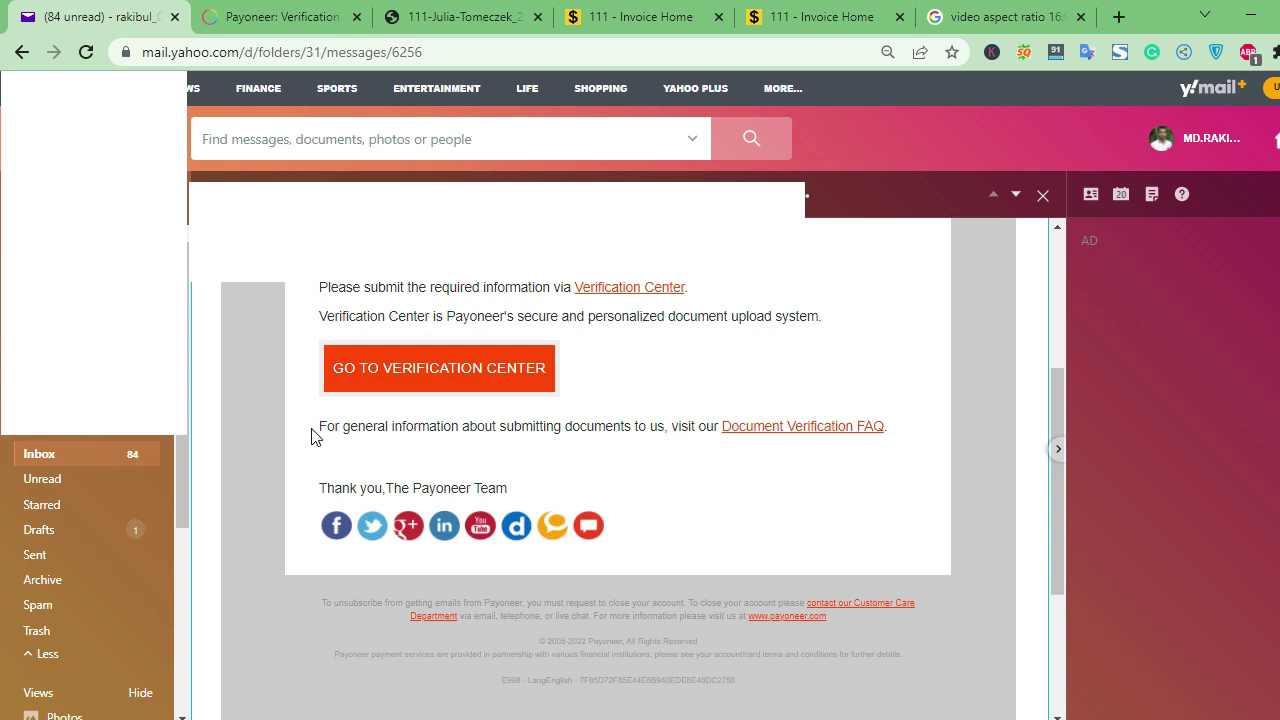
scroll(290, 486, "up", 2)
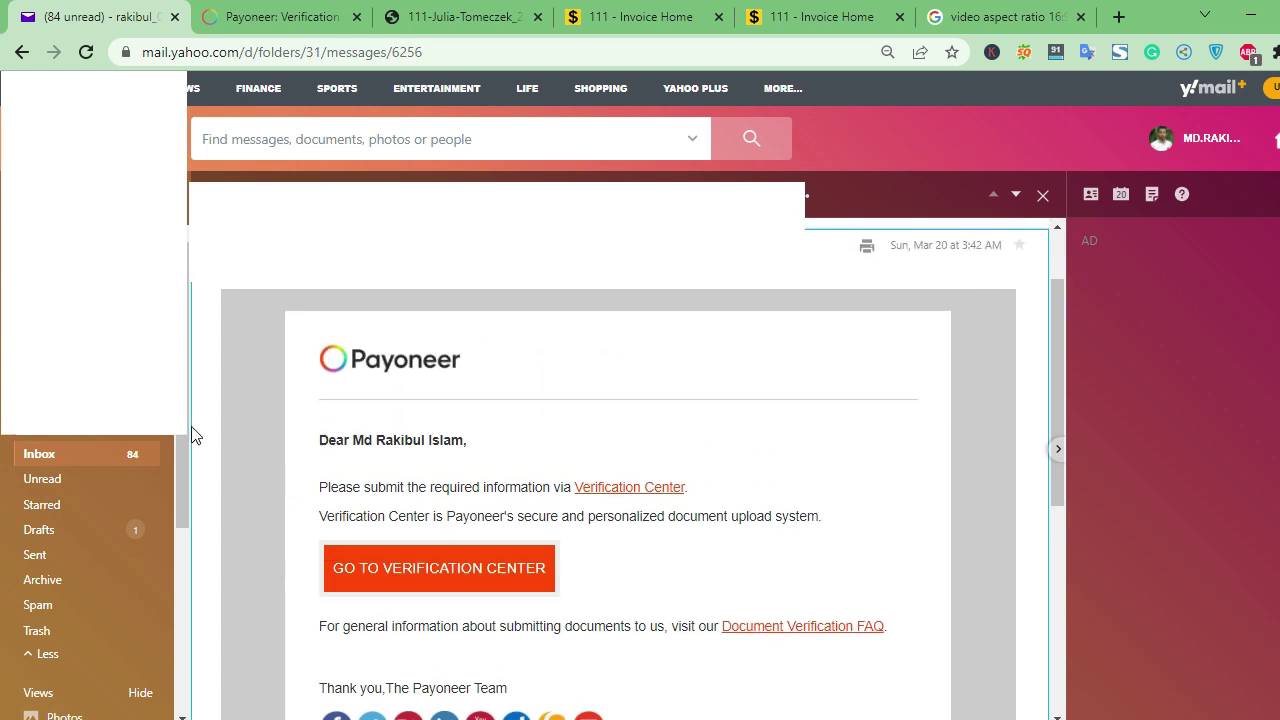
key("Escape")
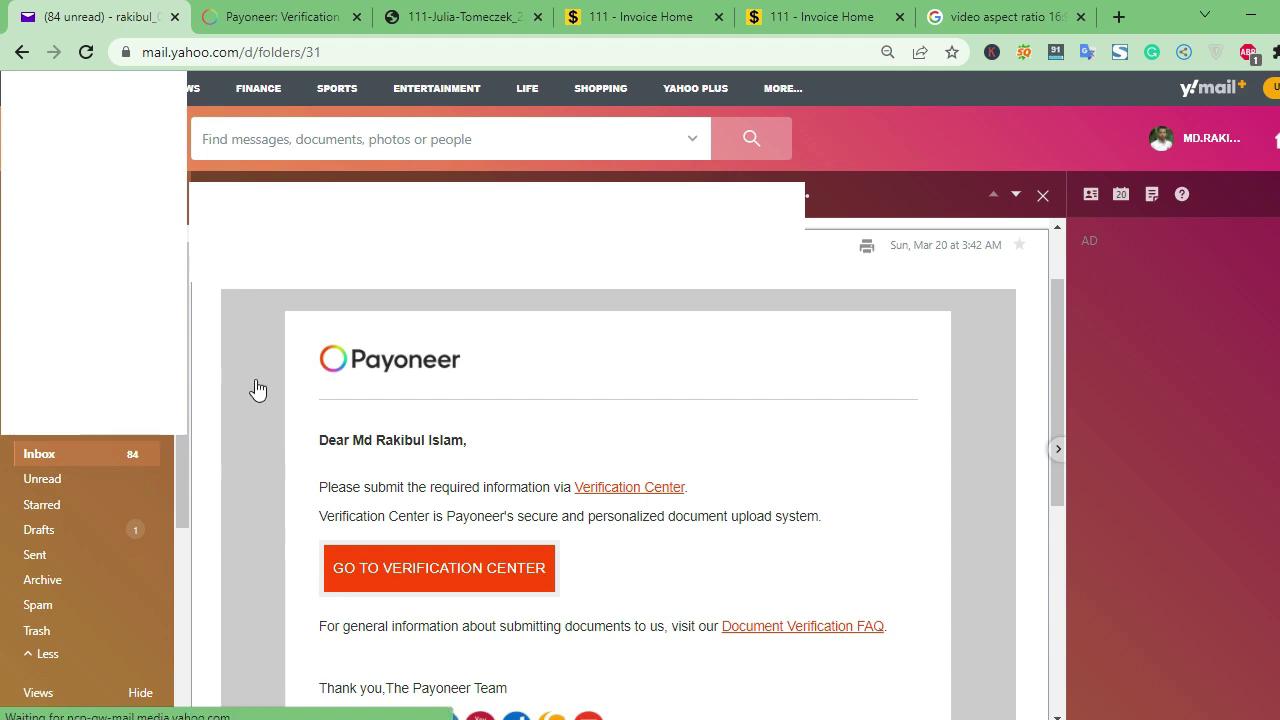